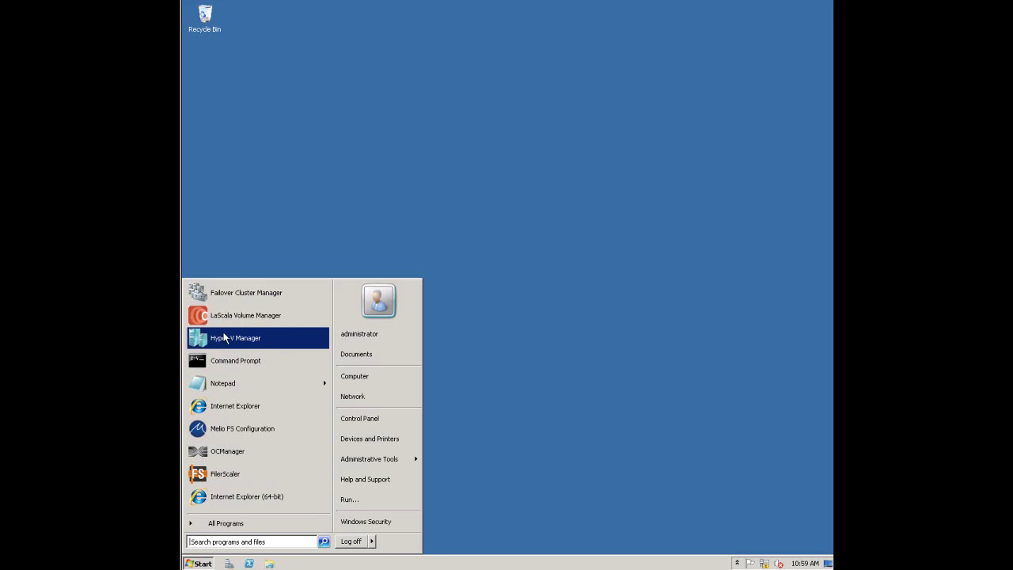
# Open LaScala Volume Manager and load the disks of computer BOSTON1
pyautogui.click(225, 321)
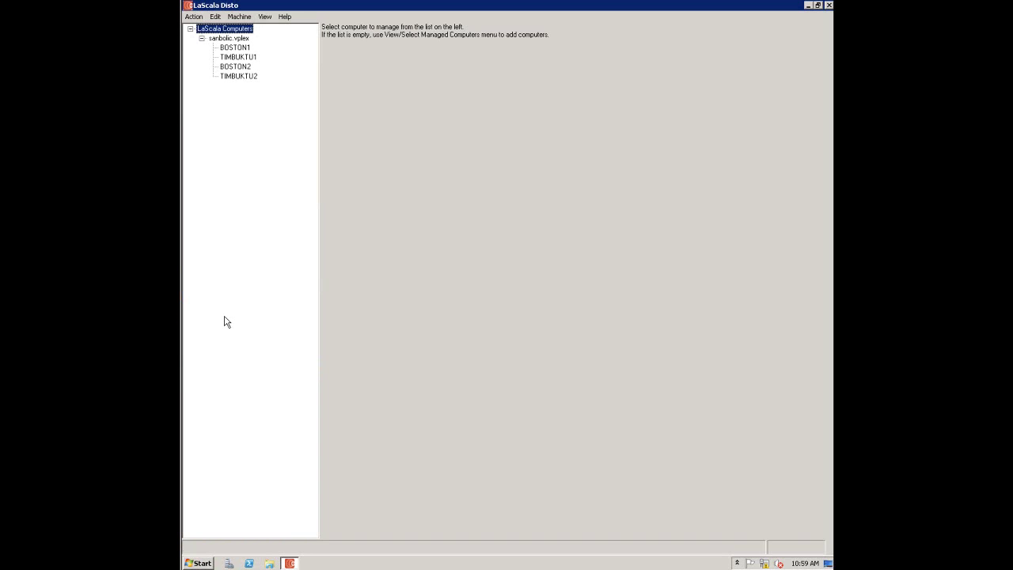
pyautogui.click(232, 49)
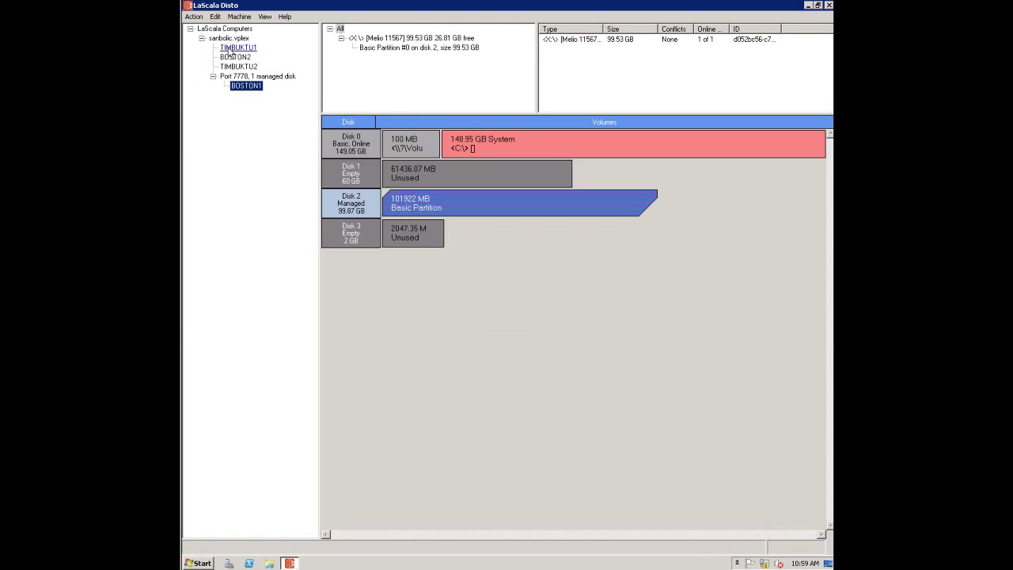
# Manage the empty 60 GB Disk 1 with Max Failover 10000 ms and an automatic full-size basic partition, without previewing operations
pyautogui.rightClick(367, 181)
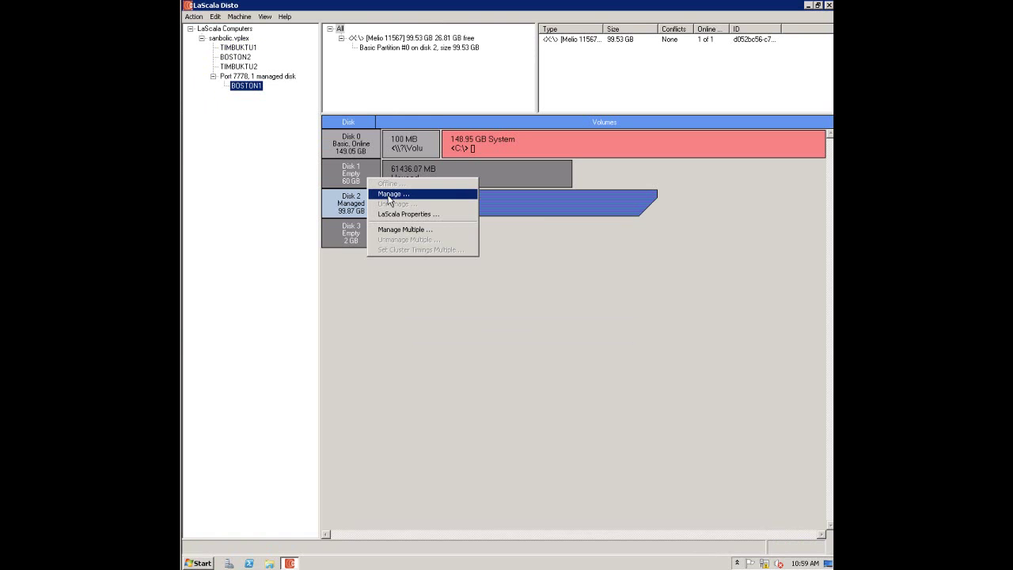
pyautogui.click(389, 194)
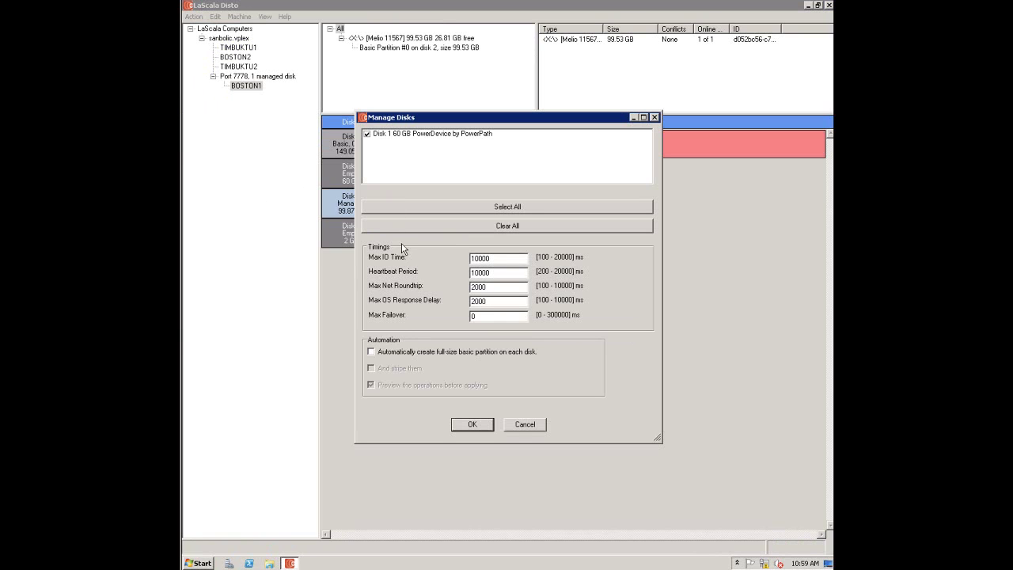
pyautogui.click(487, 316)
pyautogui.press('BackSpace')
pyautogui.write('10000')
pyautogui.click(387, 354)
pyautogui.click(393, 387)
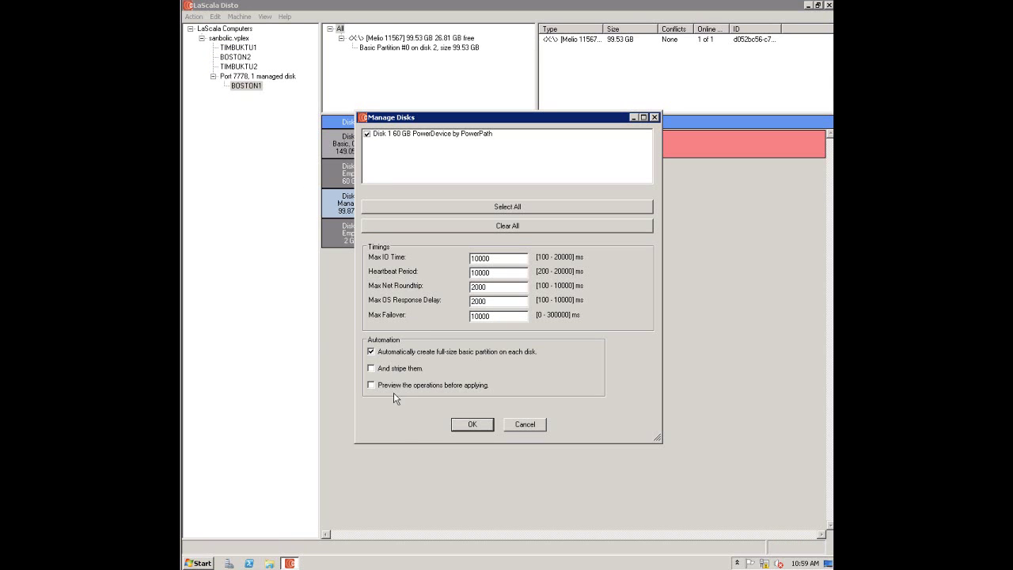
pyautogui.click(491, 427)
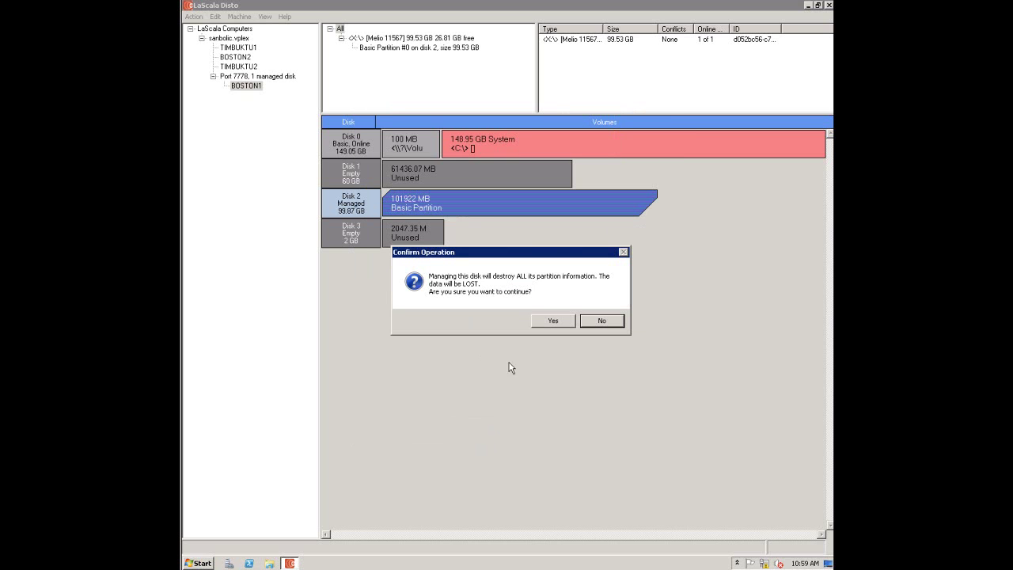
pyautogui.click(543, 322)
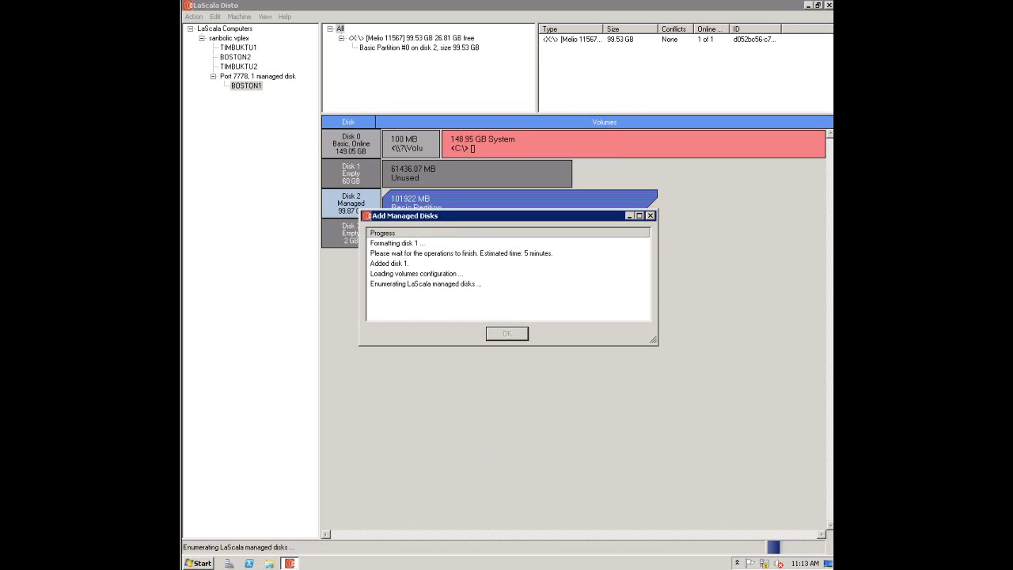
pyautogui.click(507, 333)
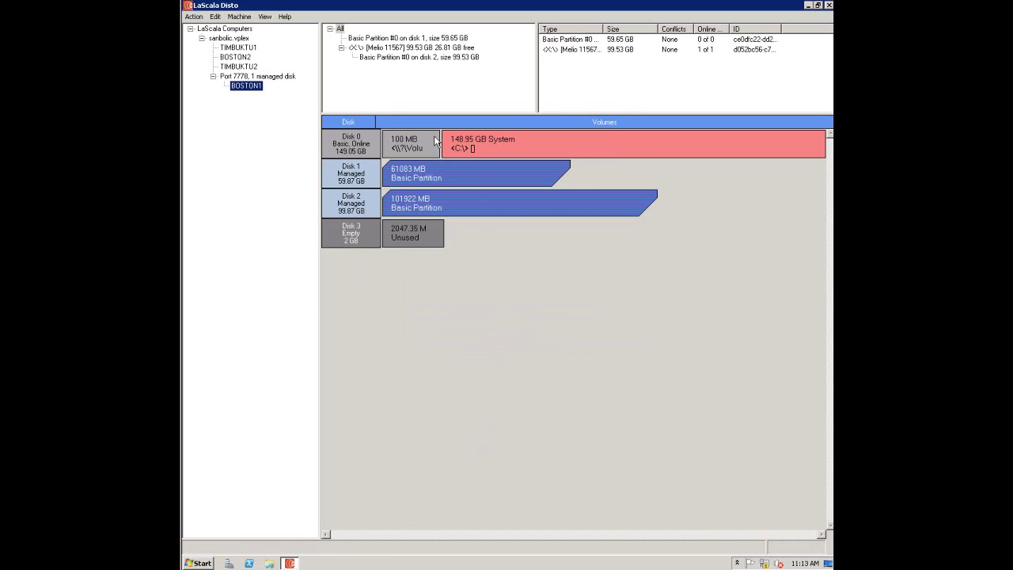
# Create a logical drive on Disk 1's basic partition with drive letter W: and format it with MelioFS
pyautogui.click(366, 40)
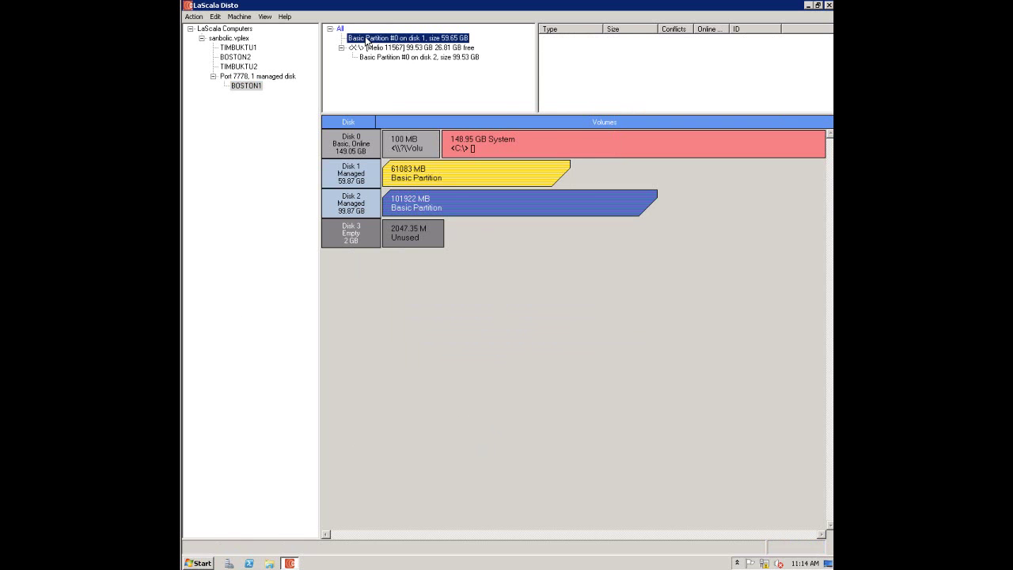
pyautogui.rightClick(368, 39)
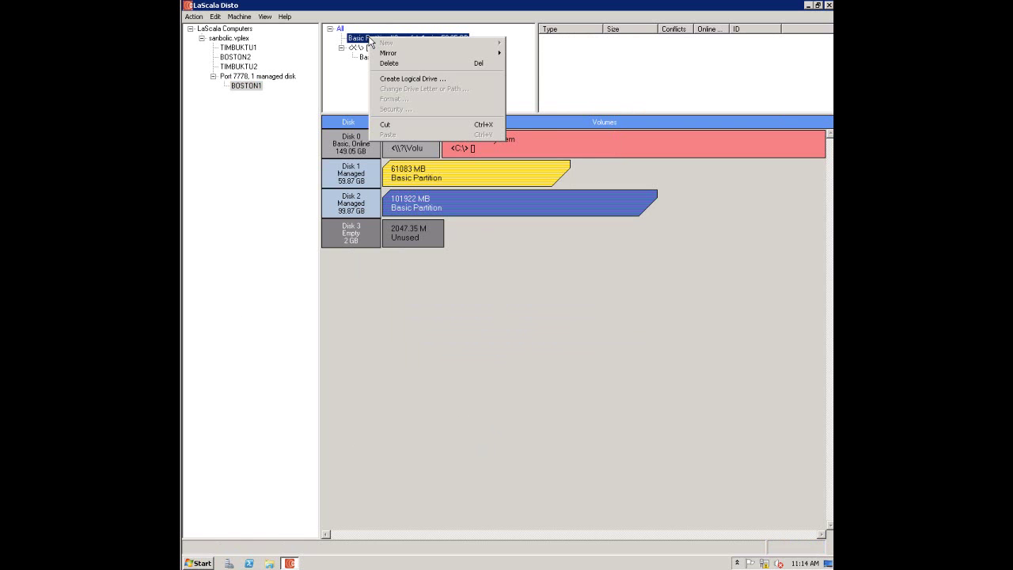
pyautogui.click(413, 80)
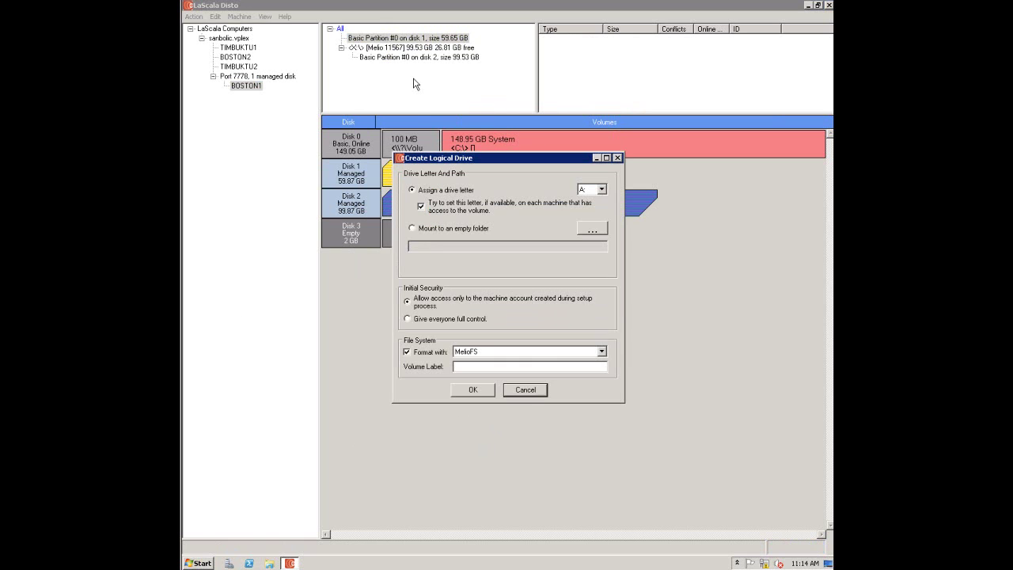
pyautogui.click(600, 189)
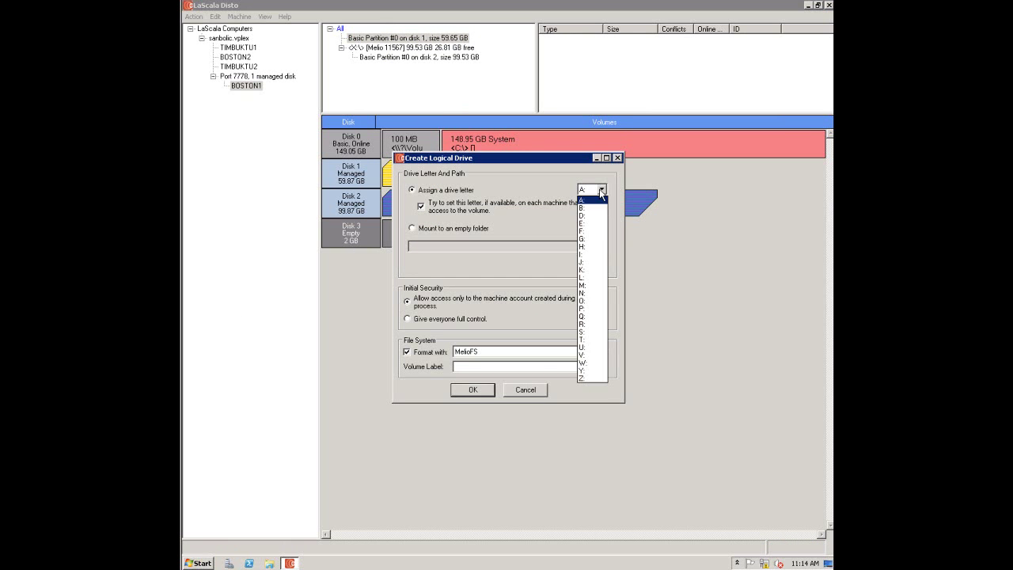
pyautogui.click(590, 363)
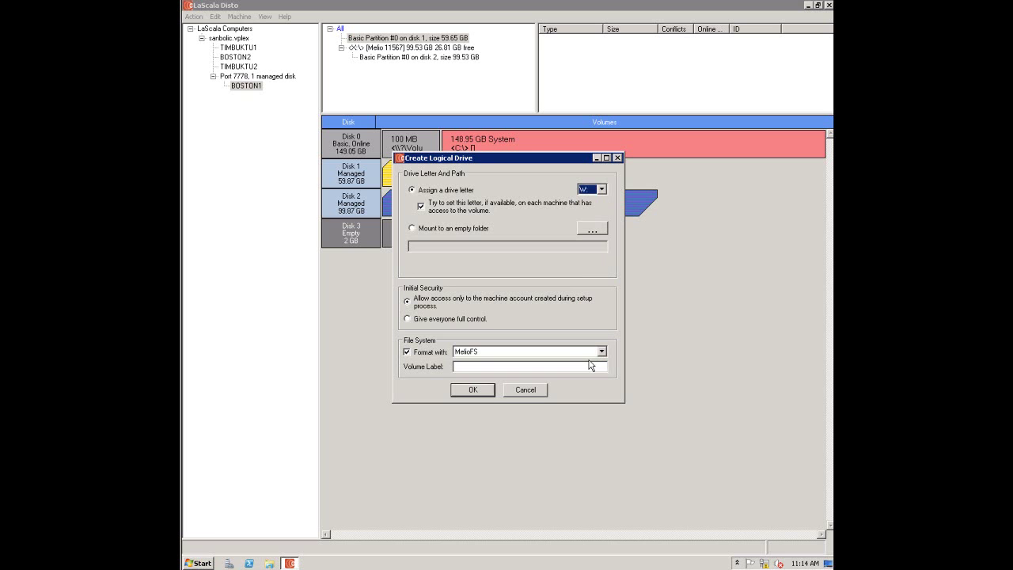
pyautogui.click(467, 389)
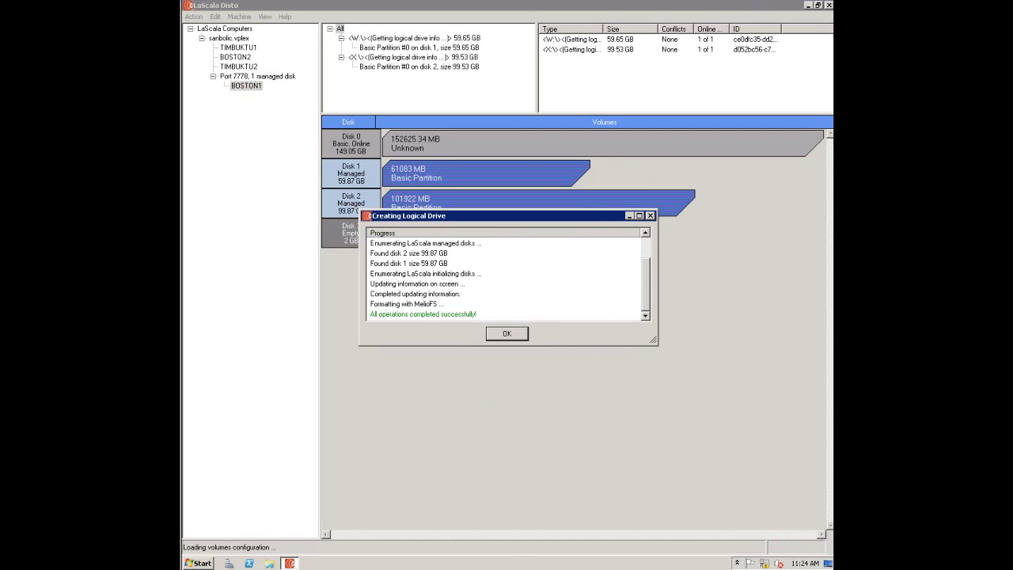
pyautogui.press('Return')
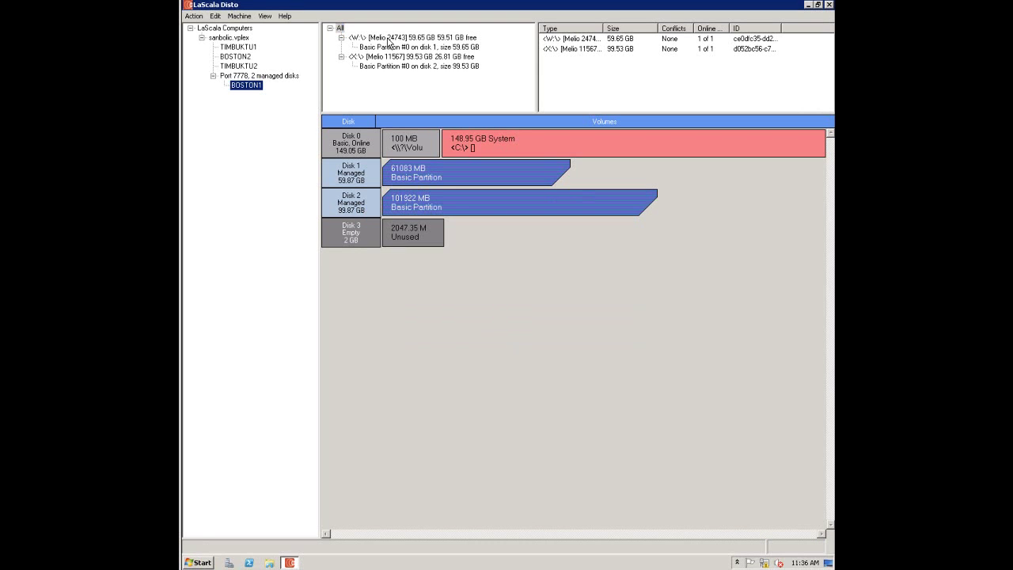
# Inspect the new W: volume on BOSTON1, BOSTON2, TIMBUKTU1 and TIMBUKTU2
pyautogui.click(389, 39)
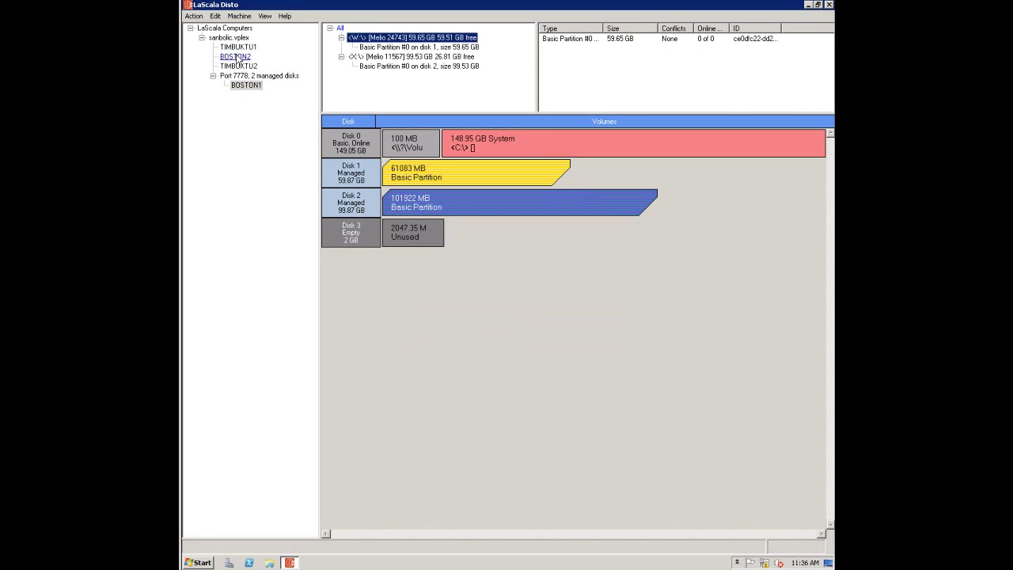
pyautogui.click(427, 38)
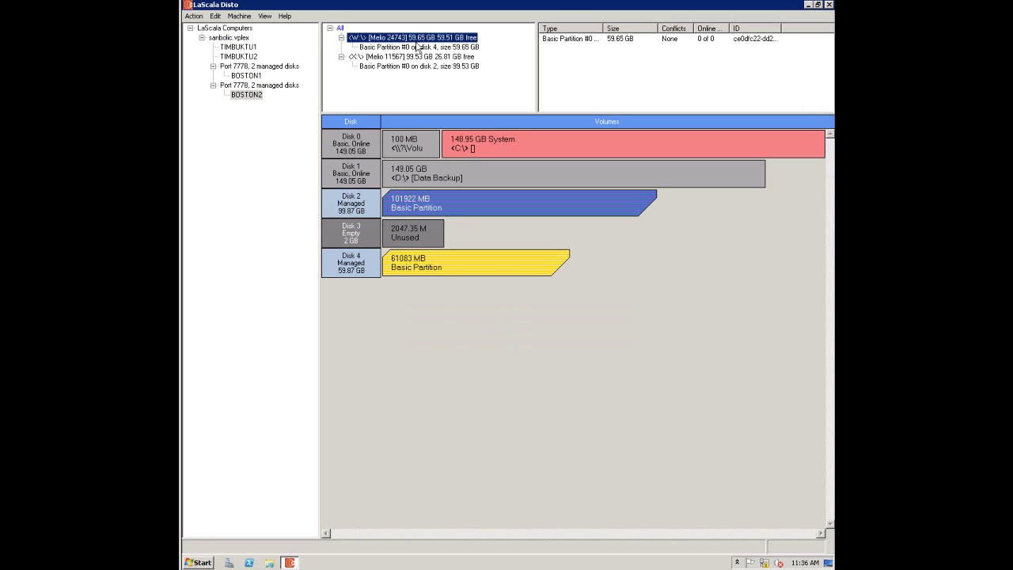
pyautogui.click(239, 48)
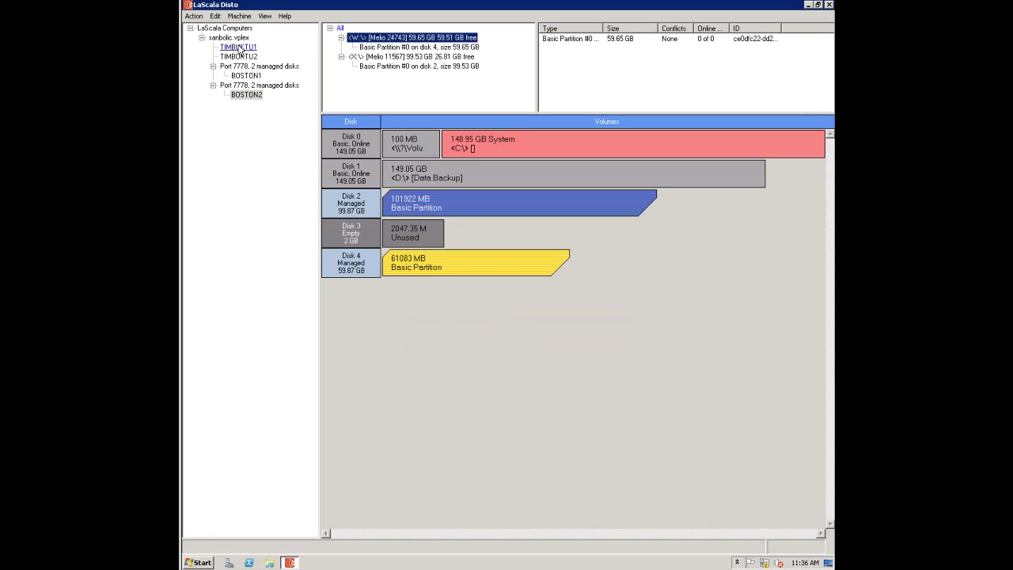
pyautogui.click(355, 40)
pyautogui.click(239, 47)
pyautogui.click(380, 40)
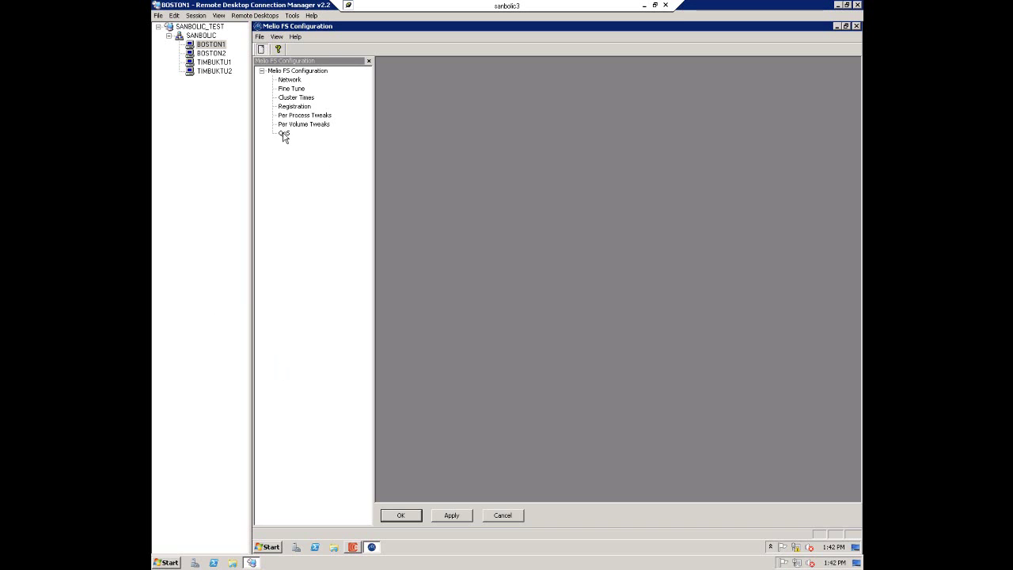
# Open the QoS settings in Melio FS Configuration on BOSTON1 and add the process vmms.exe
pyautogui.click(284, 134)
pyautogui.rightClick(407, 94)
pyautogui.click(431, 102)
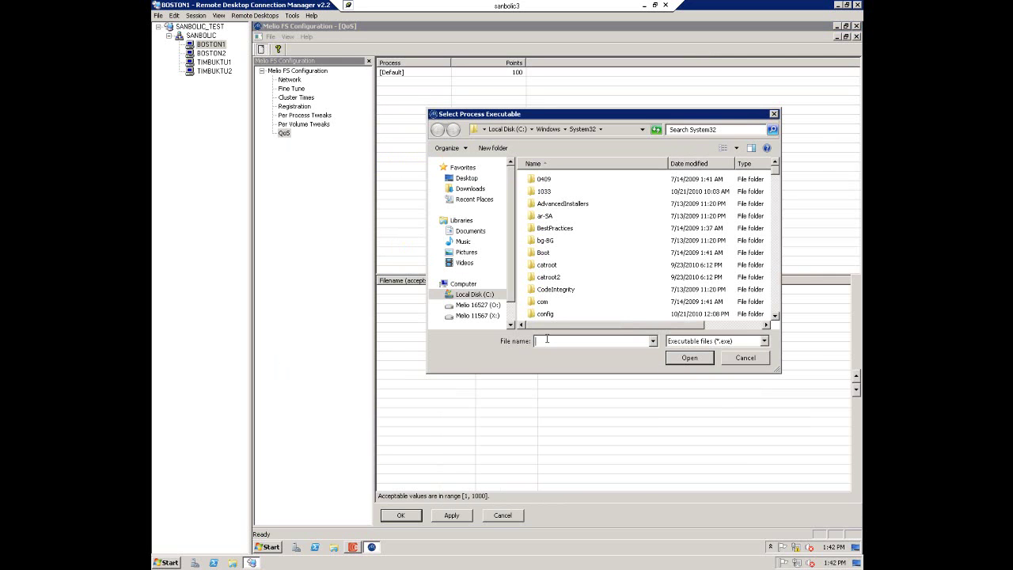
pyautogui.write('vmms')
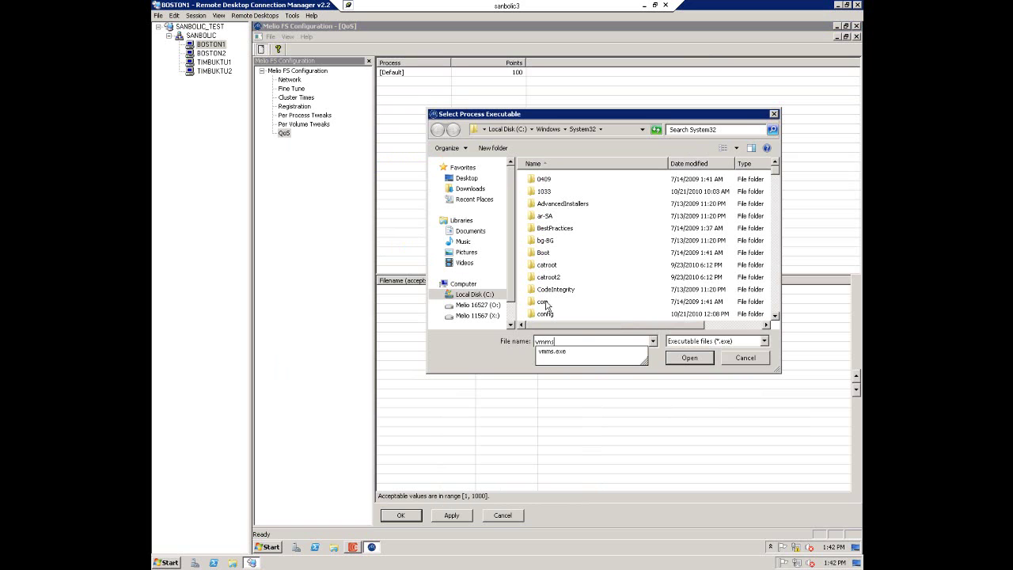
pyautogui.click(577, 352)
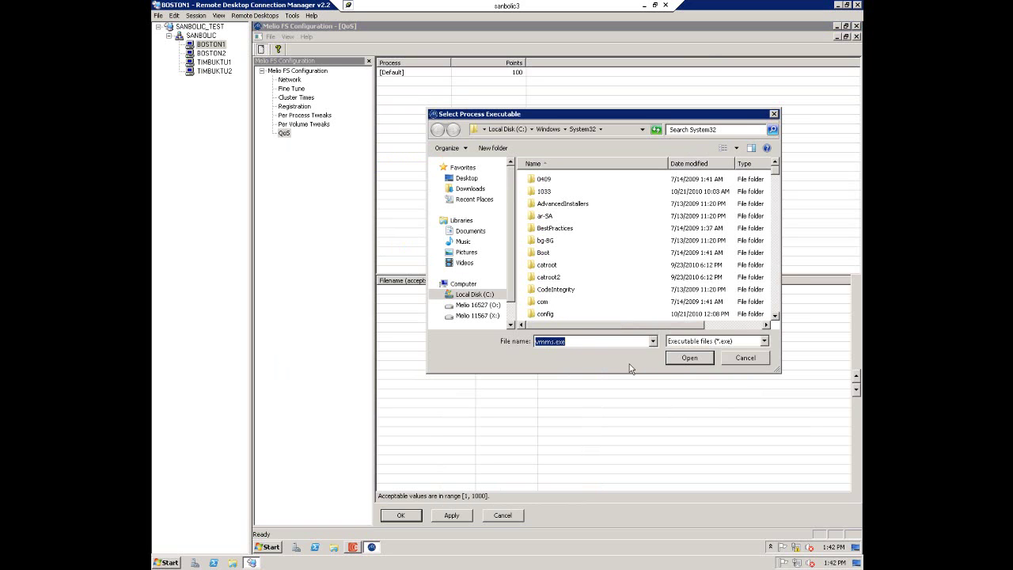
pyautogui.click(695, 356)
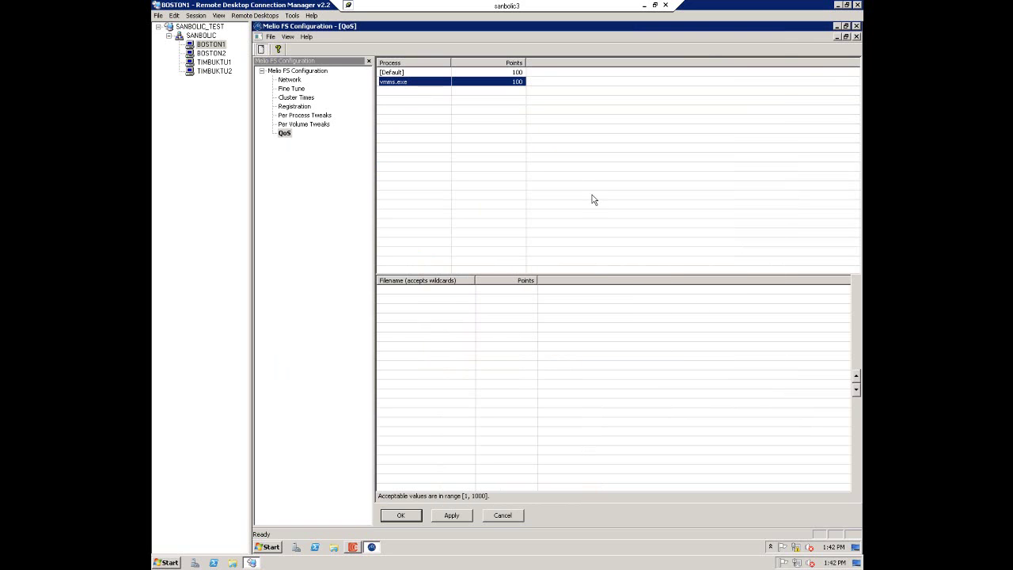
# Add the process vmwp.exe to the QoS process list
pyautogui.rightClick(429, 117)
pyautogui.click(459, 123)
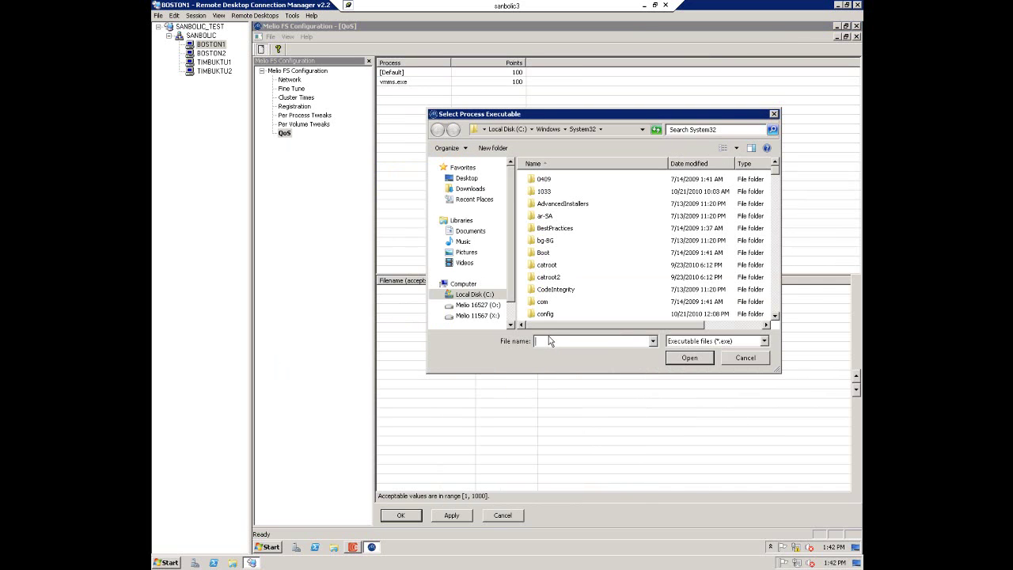
pyautogui.write('vmwp')
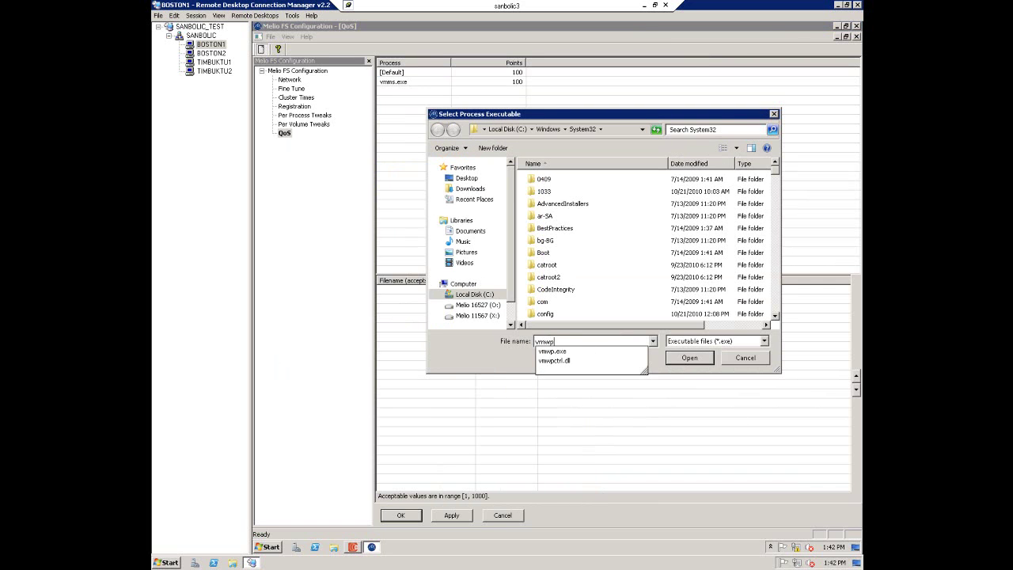
pyautogui.write('.exe')
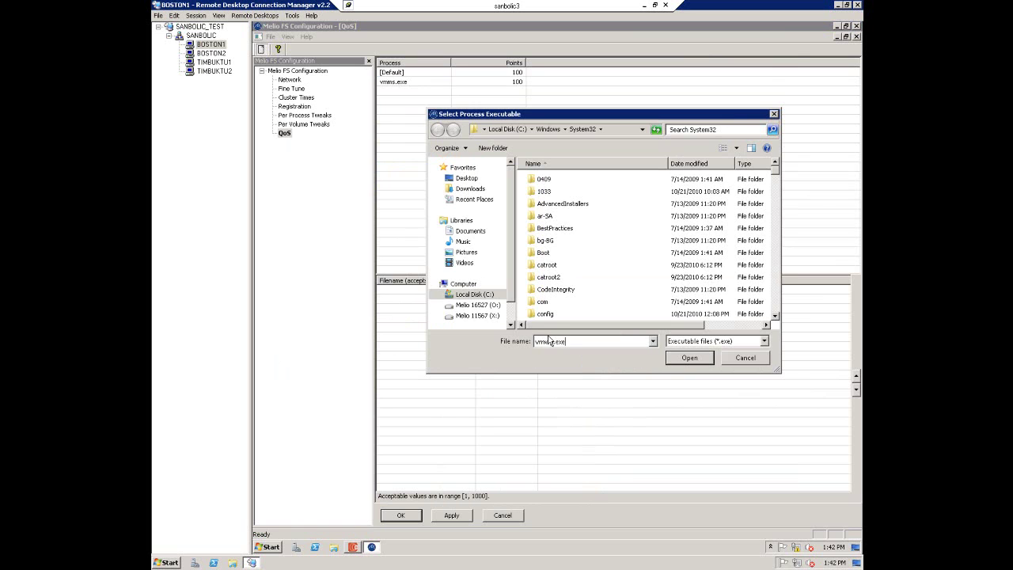
pyautogui.press('Return')
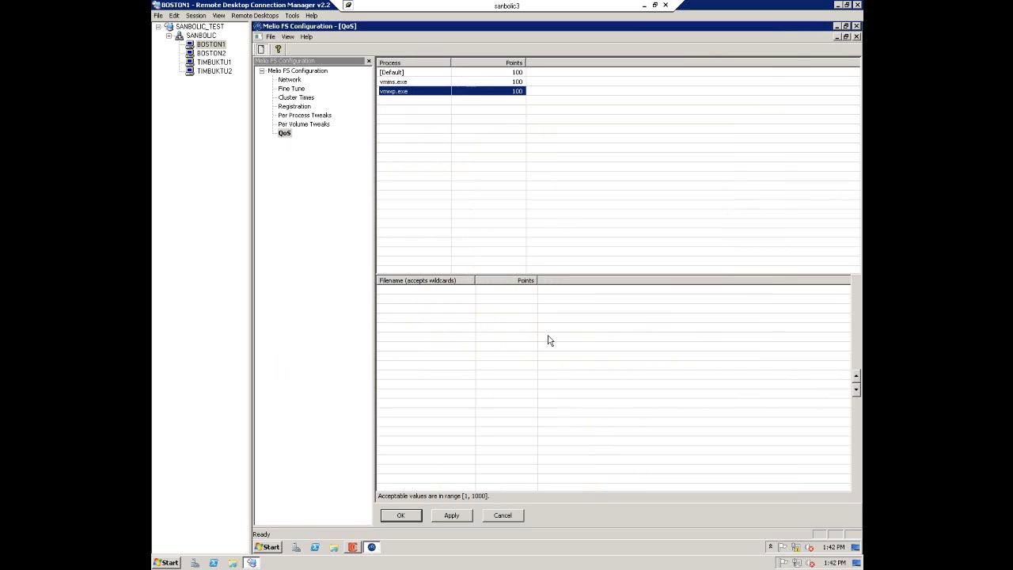
# Set the QoS points of both vmms.exe and vmwp.exe to 400
pyautogui.doubleClick(517, 82)
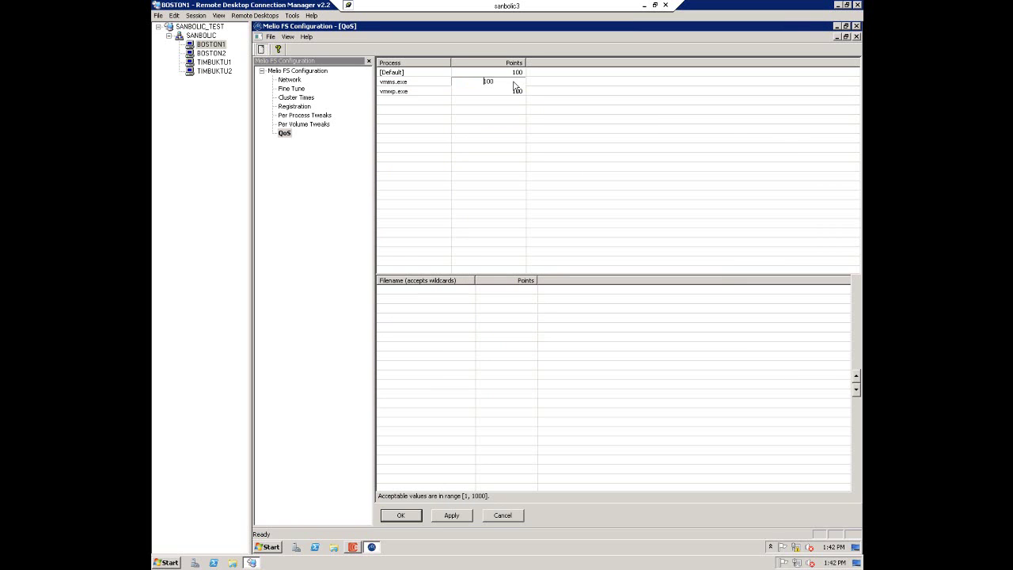
pyautogui.press('BackSpace')
pyautogui.write('4')
pyautogui.press('Return')
pyautogui.click(524, 91)
pyautogui.click(521, 92)
pyautogui.press('BackSpace')
pyautogui.write('4')
pyautogui.press('Return')
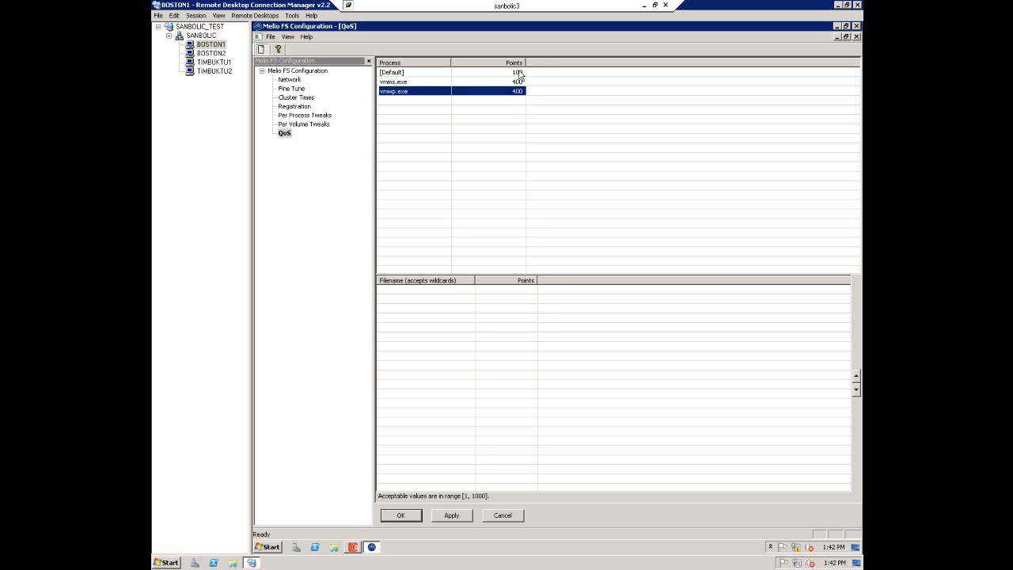
# Set the QoS points of the [Default] process entry to 200
pyautogui.click(518, 73)
pyautogui.click(518, 72)
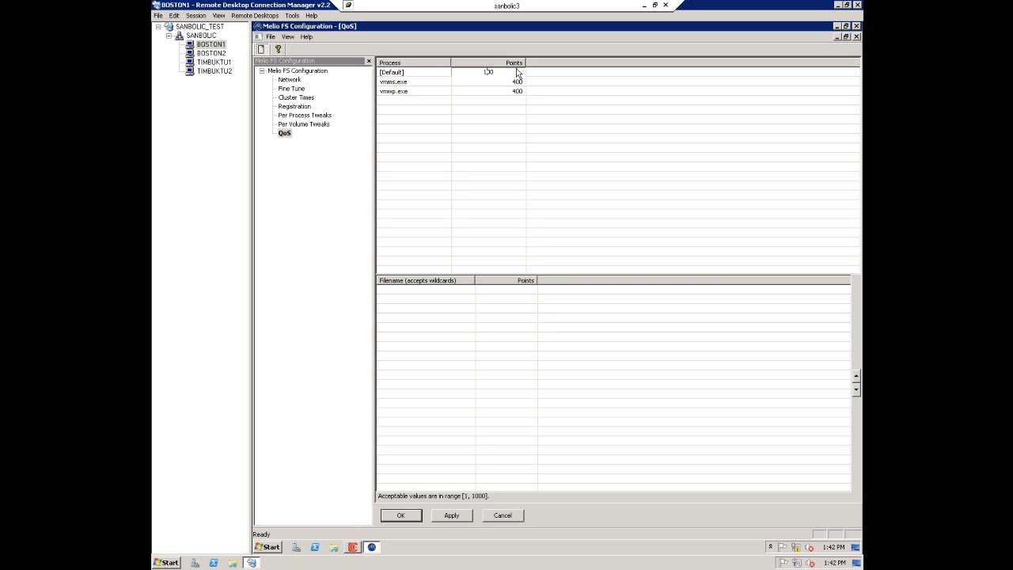
pyautogui.press('BackSpace')
pyautogui.write('2')
pyautogui.press('Return')
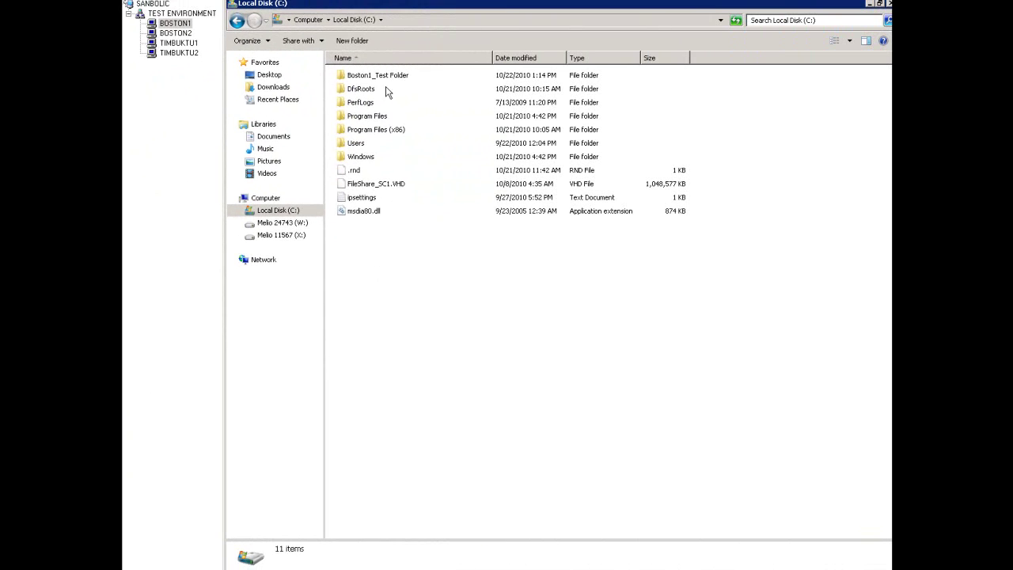
# Copy Boston1_Test Folder from Local Disk (C:) on BOSTON1 to the shared Melio volume W:
pyautogui.click(382, 76)
pyautogui.rightClick(382, 76)
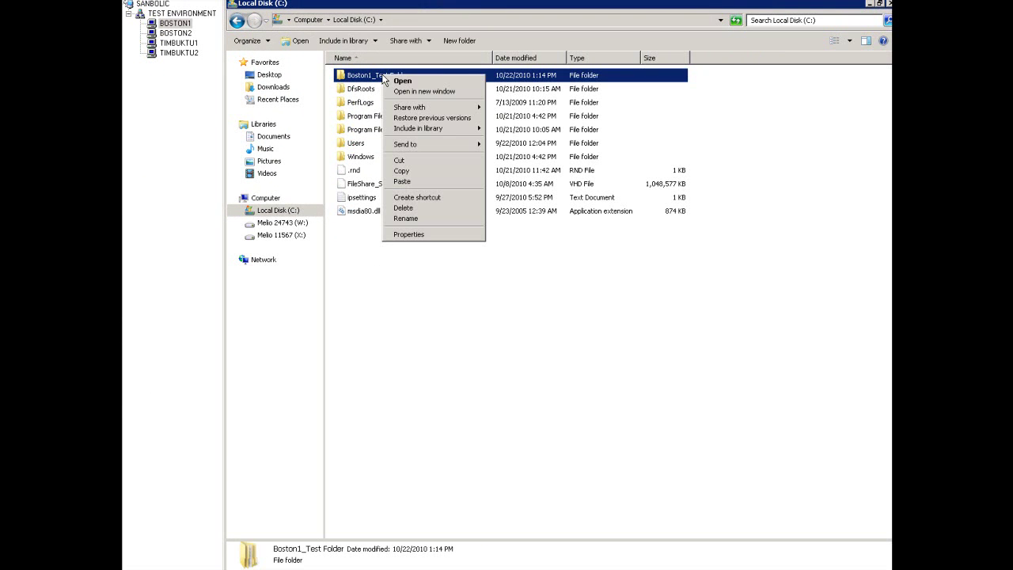
pyautogui.click(417, 169)
pyautogui.rightClick(285, 222)
pyautogui.click(321, 341)
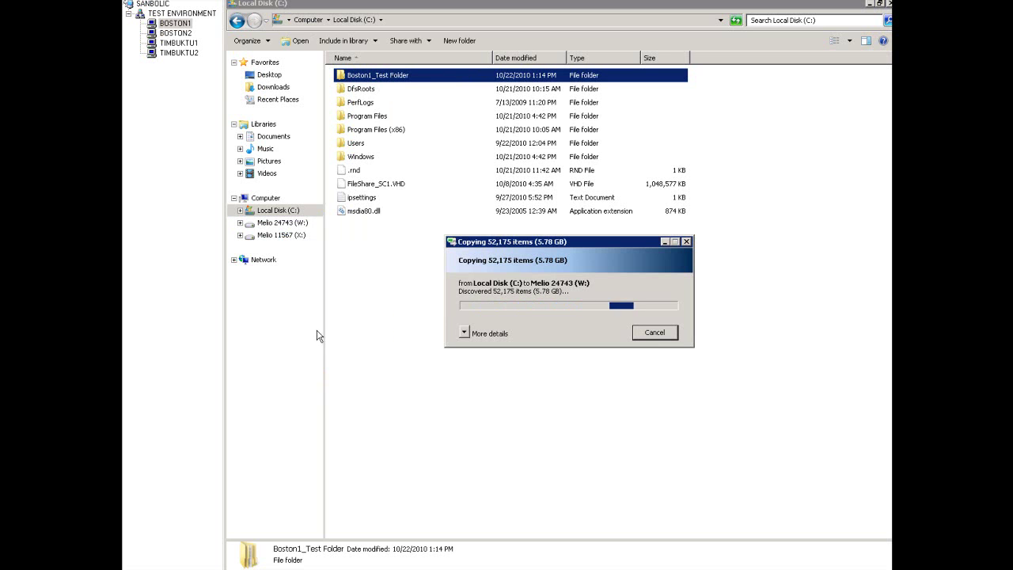
# Copy Boston2_Test Folder from Local Disk (C:) on BOSTON2 to the shared Melio volume W:
pyautogui.click(175, 32)
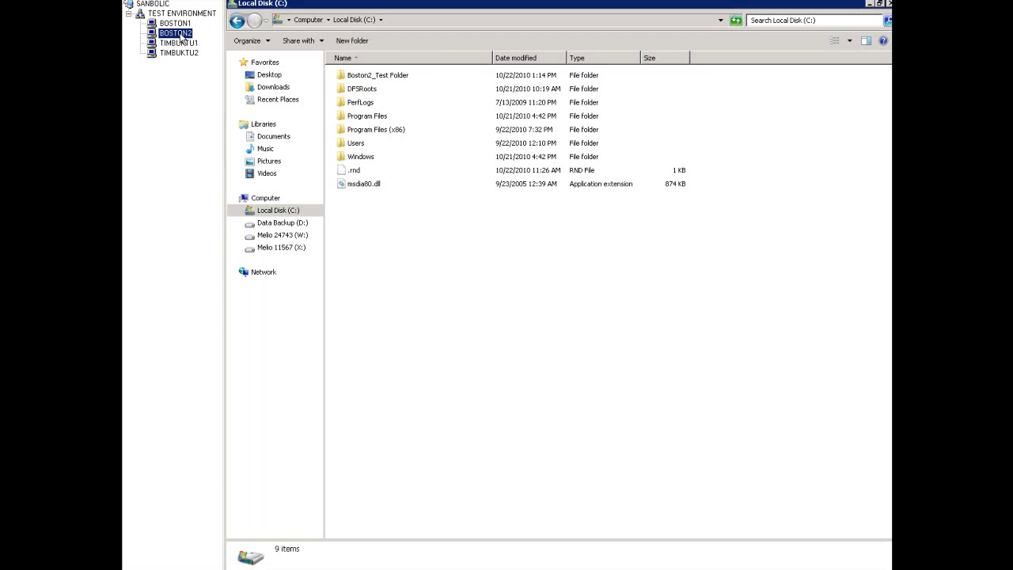
pyautogui.rightClick(378, 76)
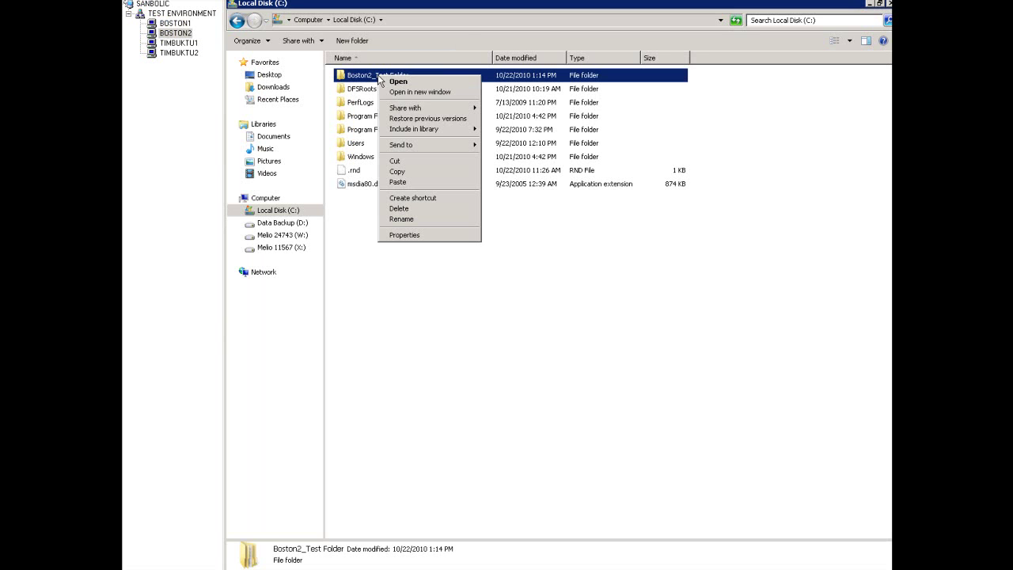
pyautogui.click(397, 171)
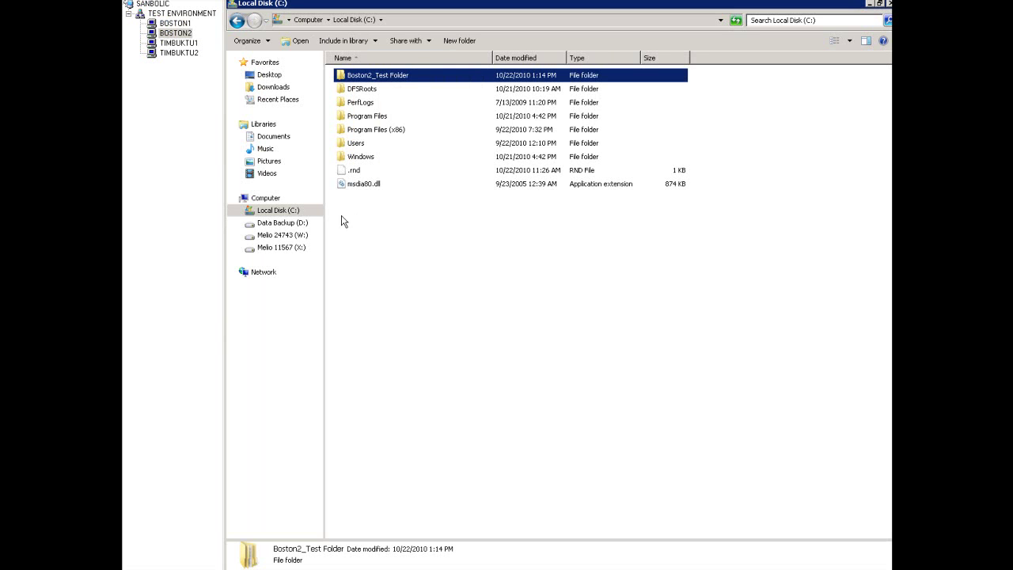
pyautogui.click(293, 236)
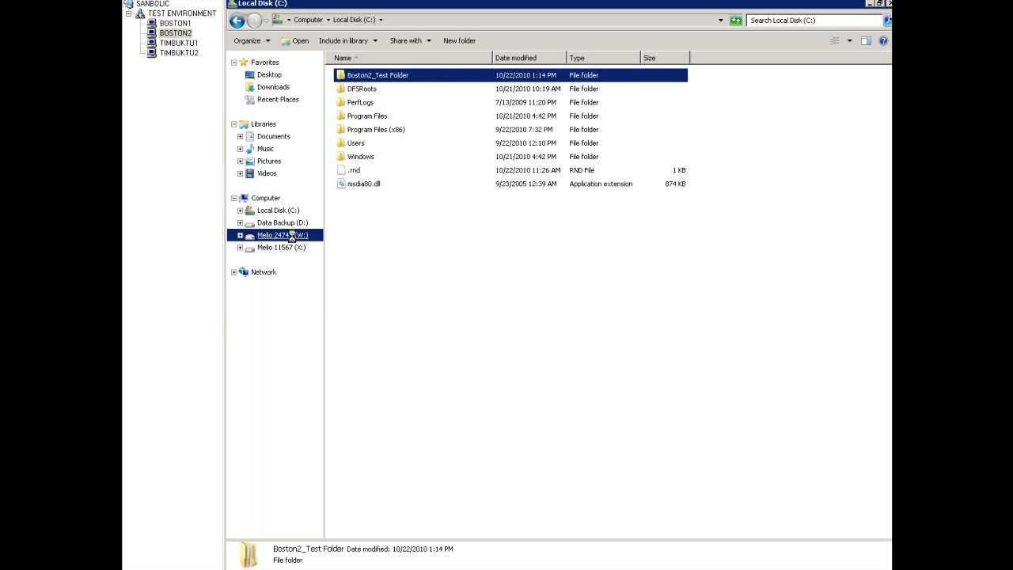
pyautogui.rightClick(292, 236)
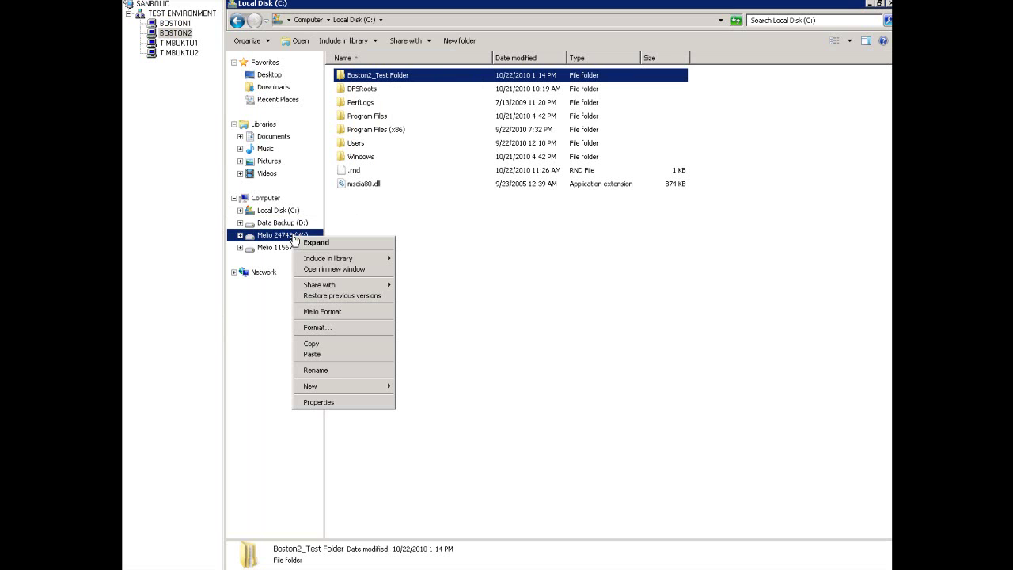
pyautogui.click(325, 356)
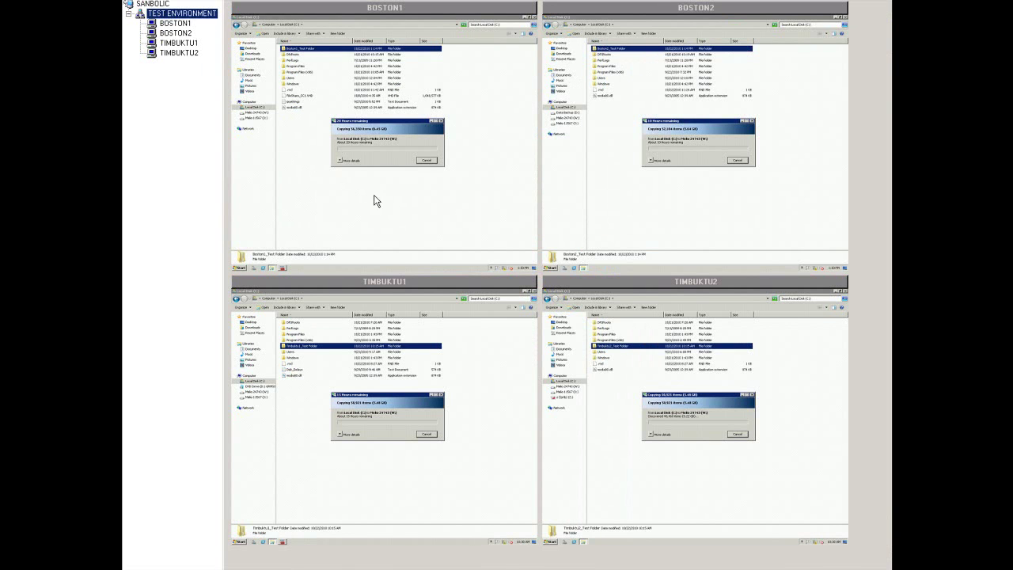
# View the contents of Melio volume W: on BOSTON1, BOSTON2, TIMBUKTU1 and TIMBUKTU2 in turn
pyautogui.click(165, 26)
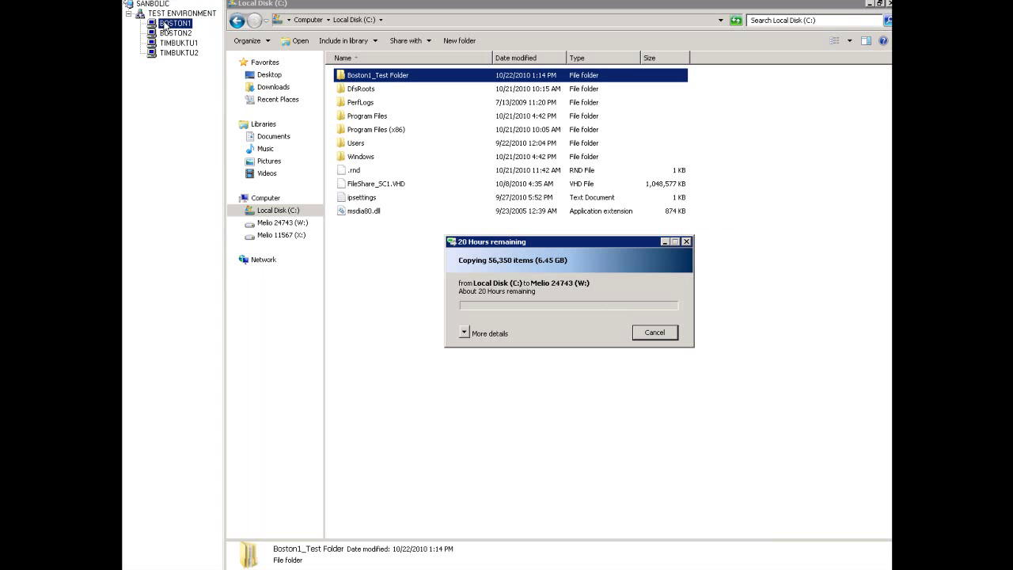
pyautogui.click(282, 224)
pyautogui.click(175, 32)
pyautogui.click(281, 236)
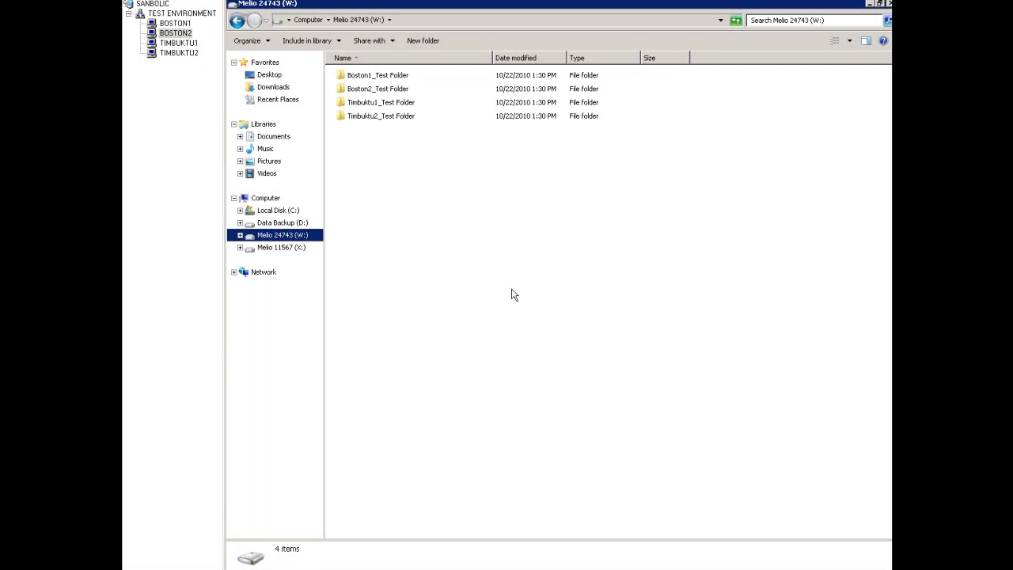
pyautogui.click(183, 44)
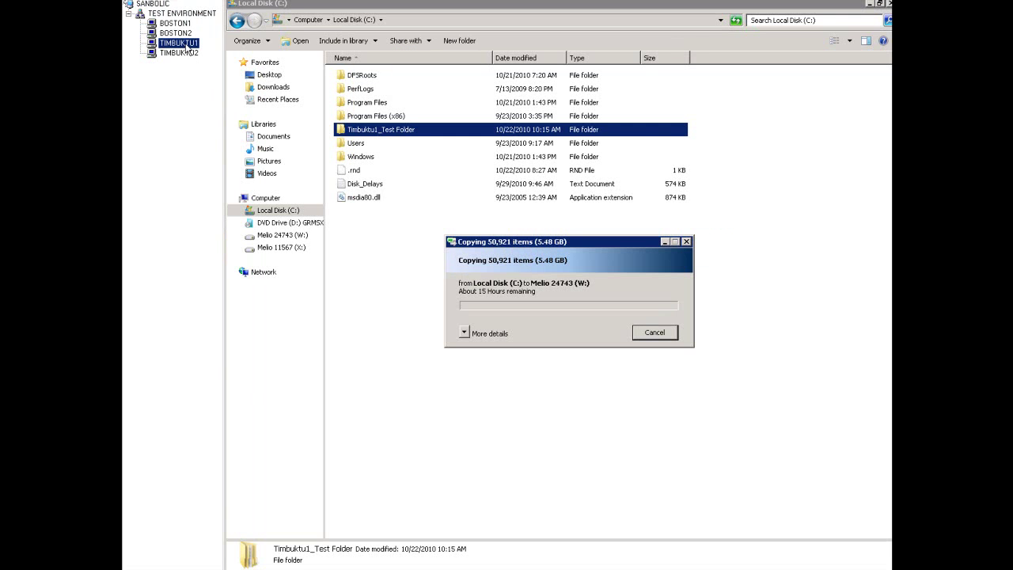
pyautogui.click(292, 236)
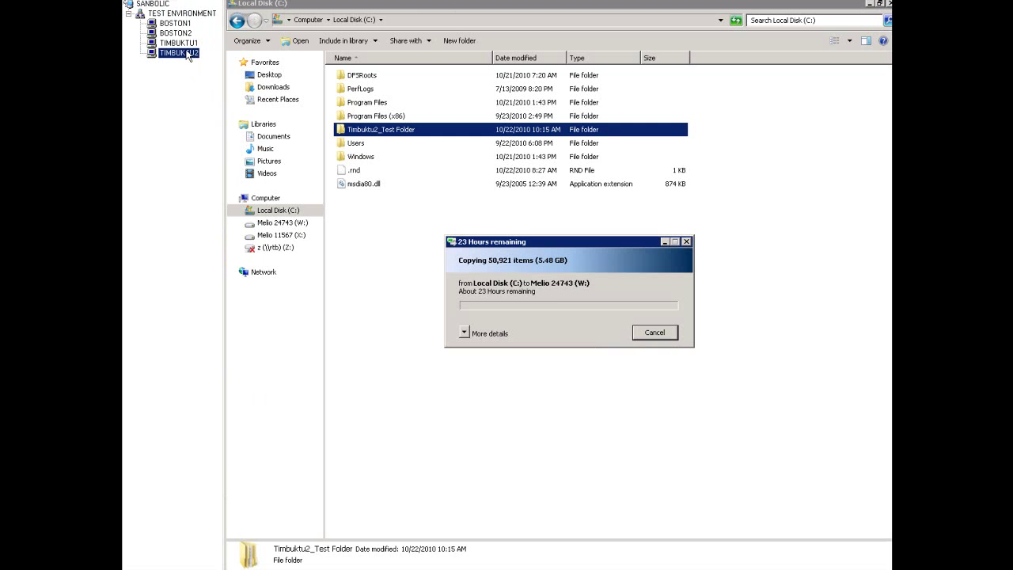
pyautogui.click(279, 225)
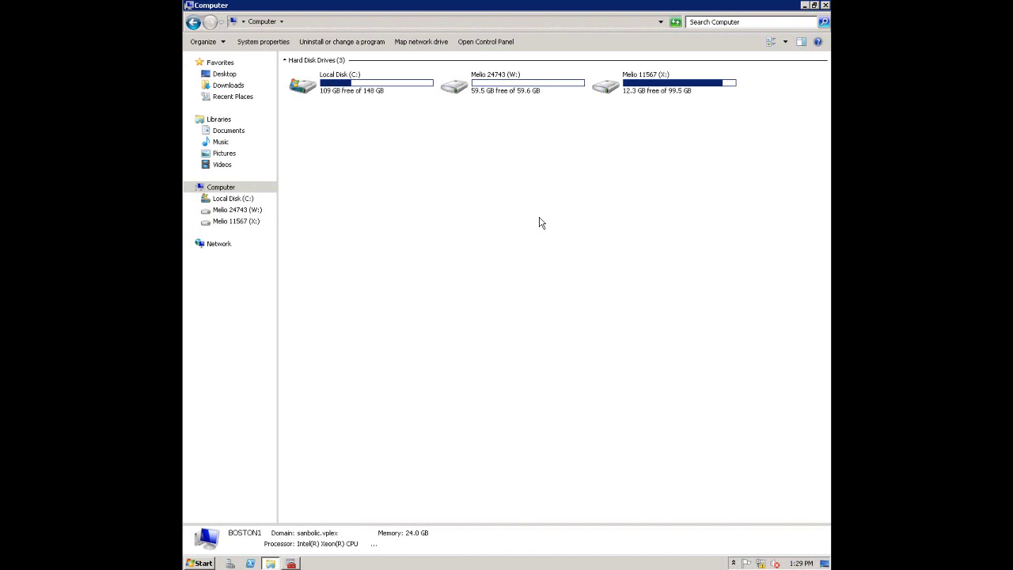
# Open the VMs\VHD folder on Melio volume X: and select Win2k8_SC1.vhd through Win2k8_SC20.vhd
pyautogui.click(609, 93)
pyautogui.doubleClick(609, 93)
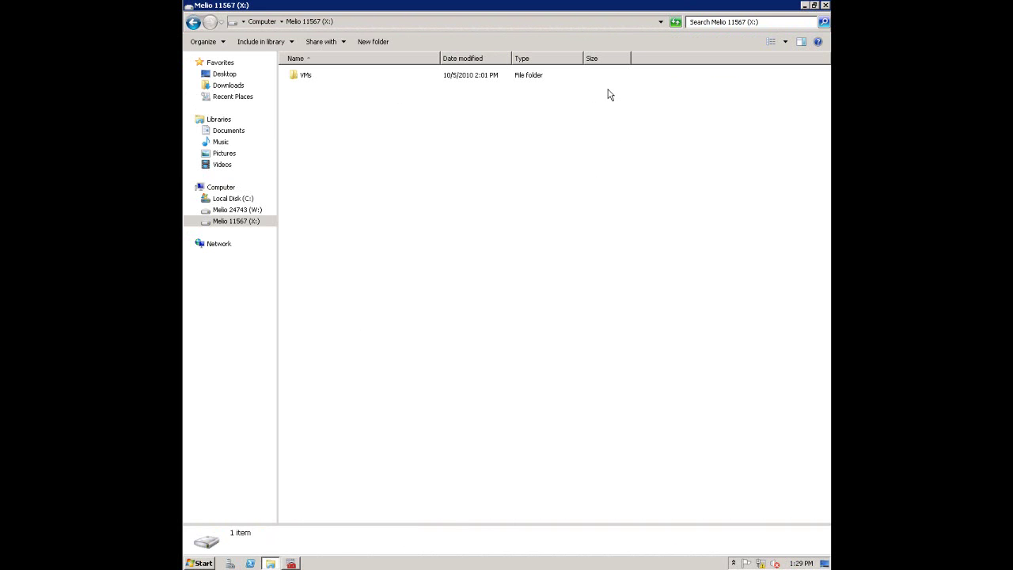
pyautogui.doubleClick(301, 75)
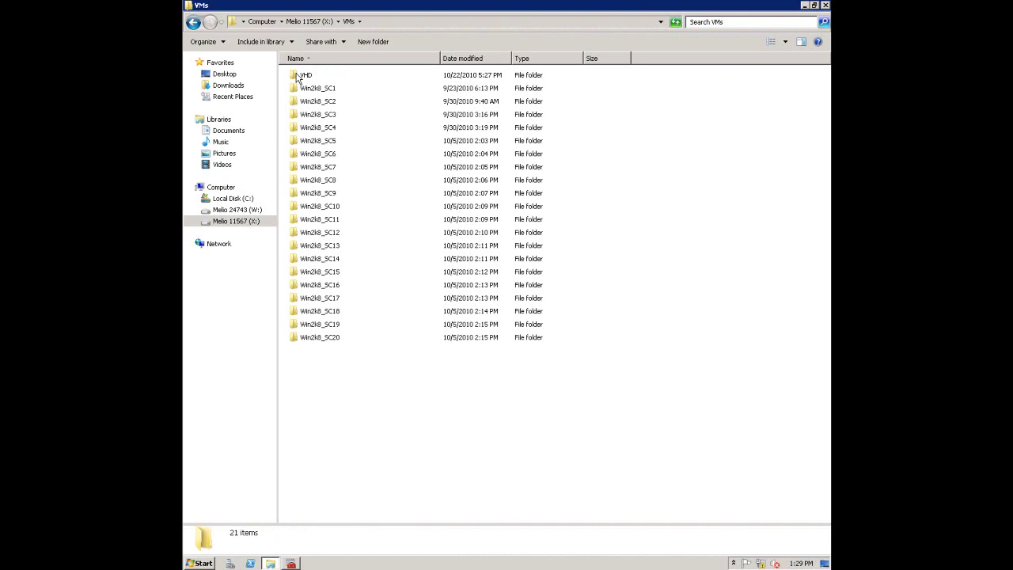
pyautogui.click(297, 75)
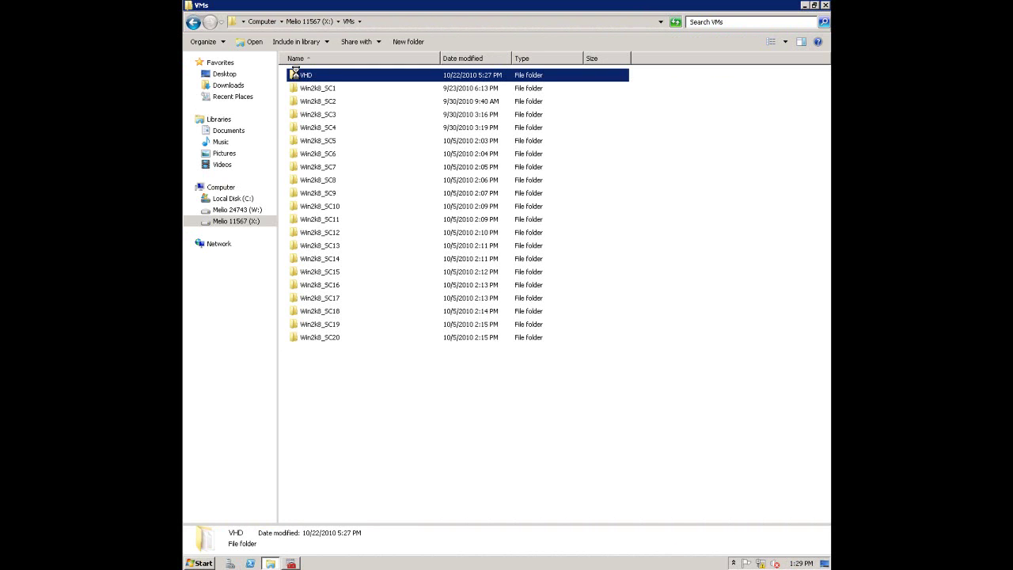
pyautogui.doubleClick(298, 75)
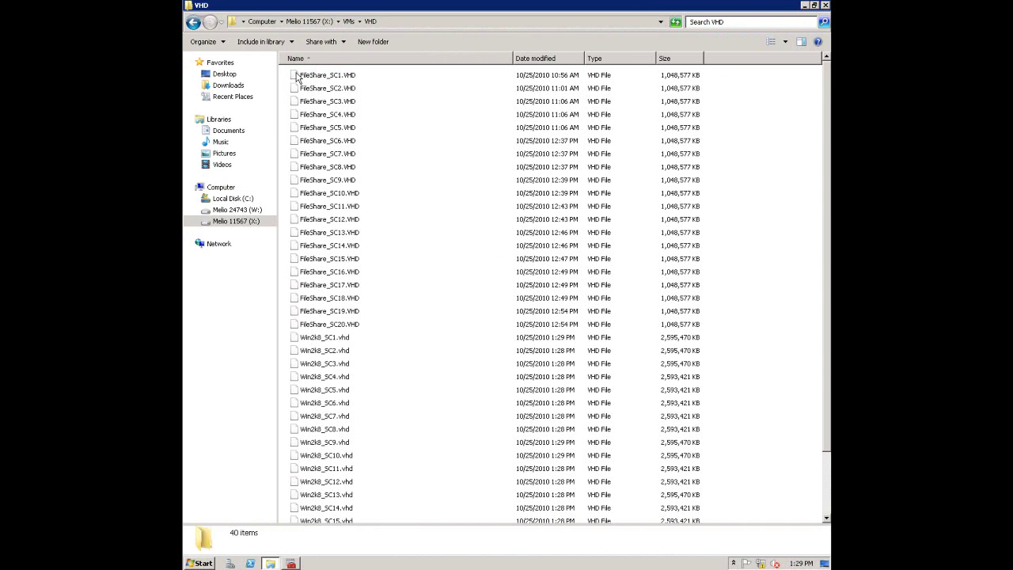
pyautogui.click(329, 338)
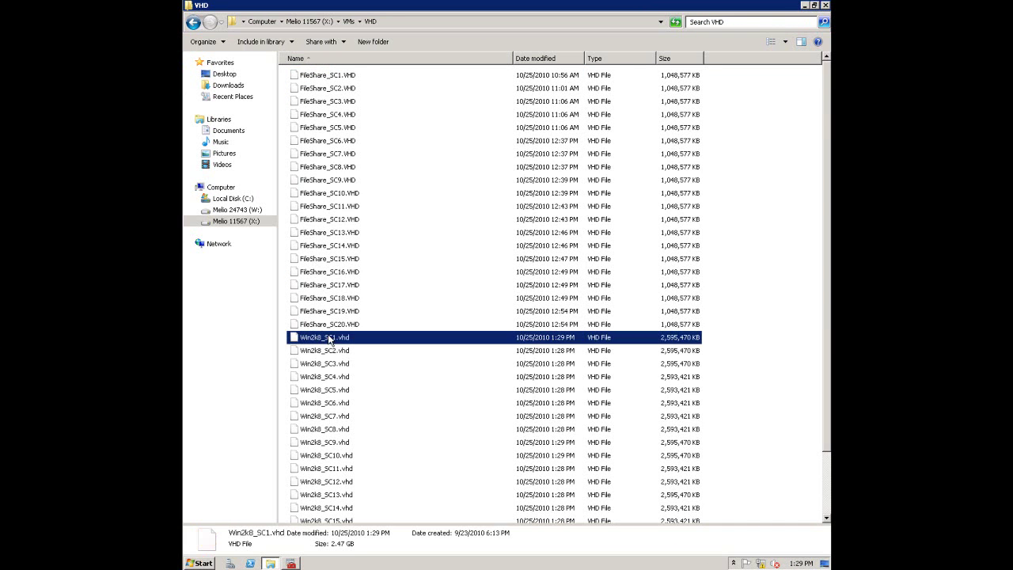
pyautogui.scroll(-2, 395, 396)
pyautogui.keyDown('shift'); pyautogui.click(364, 516); pyautogui.keyUp('shift')
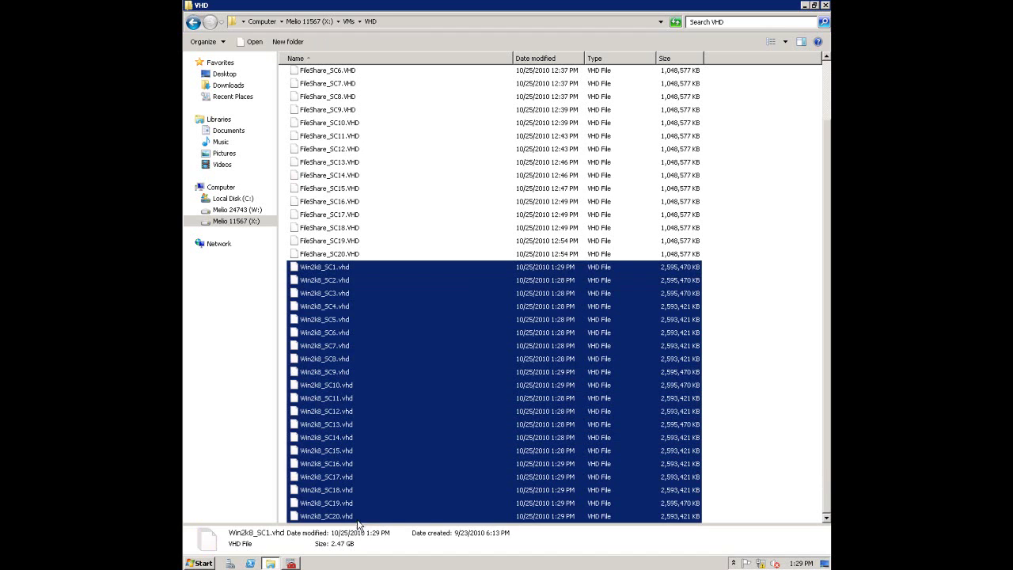
# Open Failover Cluster Manager, show the services and applications of TestClusterG2.sanbolic.vplex, and select Win2k8_SC01 through Win2k8_SC20
pyautogui.click(207, 563)
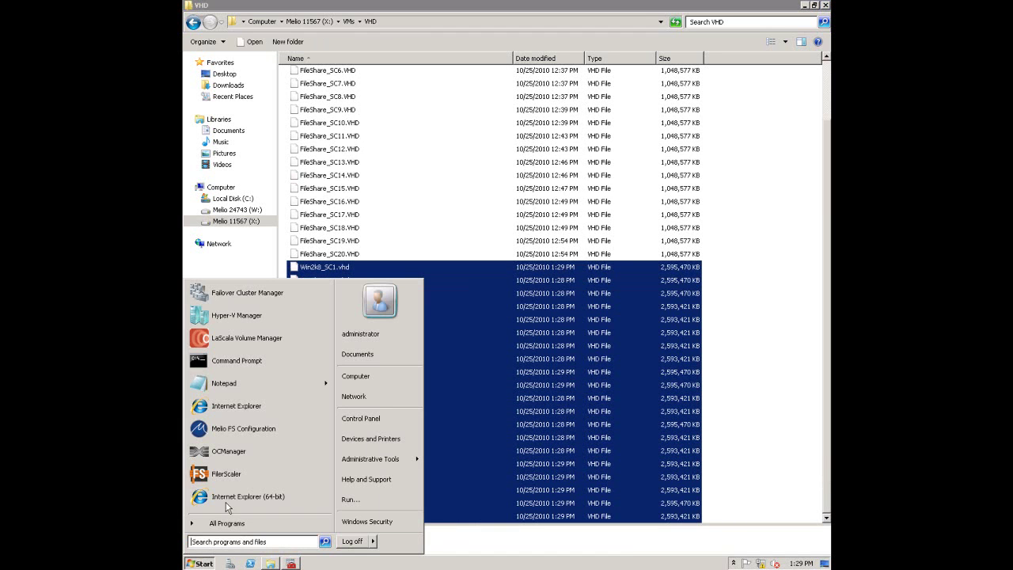
pyautogui.click(252, 302)
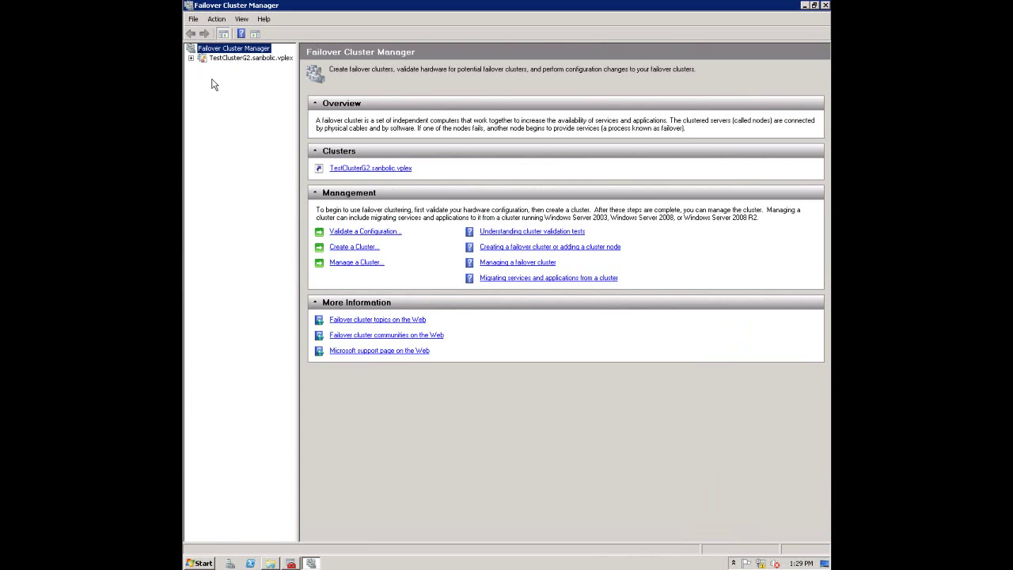
pyautogui.click(190, 58)
pyautogui.click(203, 68)
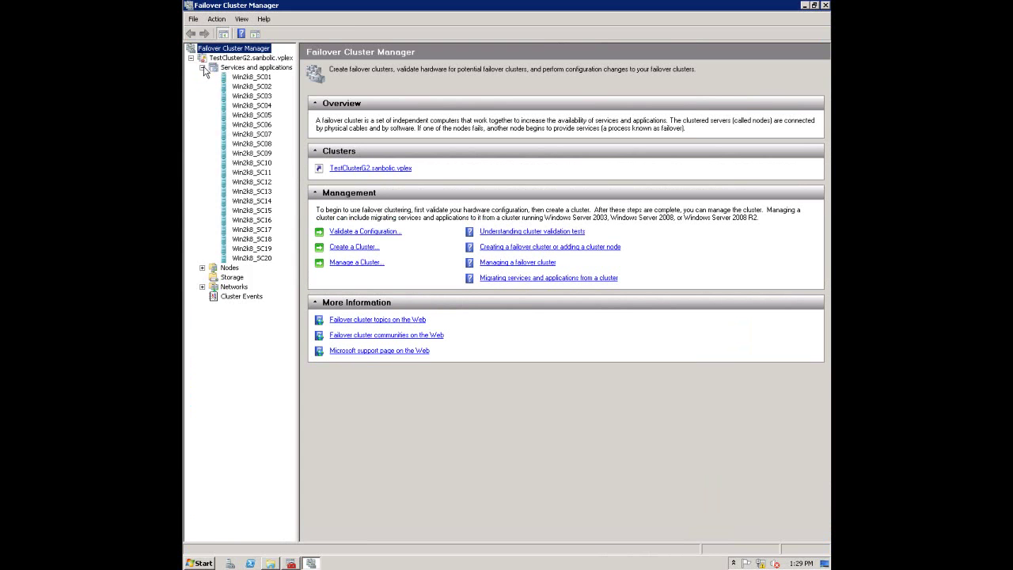
pyautogui.click(230, 68)
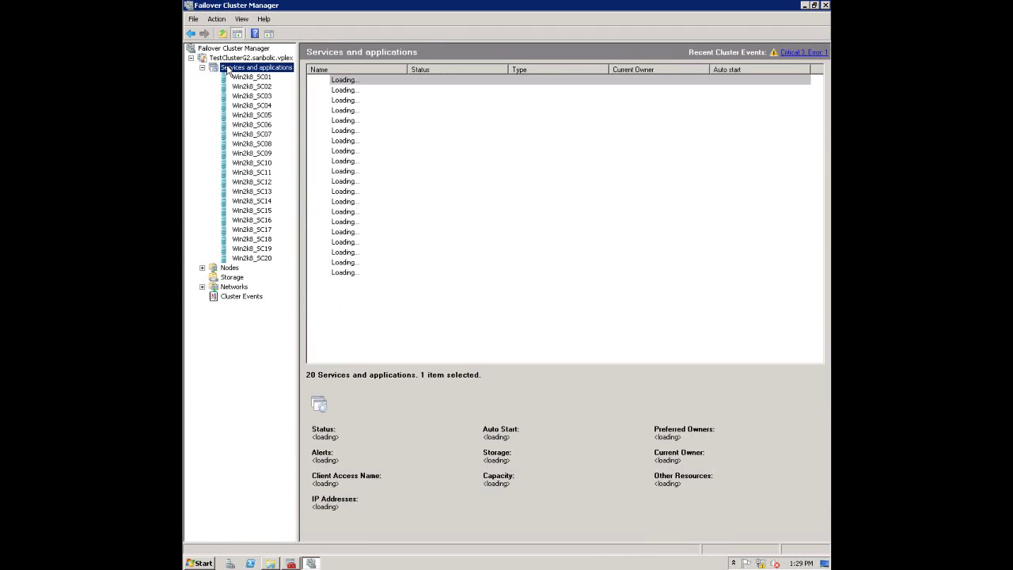
pyautogui.click(353, 83)
pyautogui.keyDown('shift'); pyautogui.click(368, 273); pyautogui.keyUp('shift')
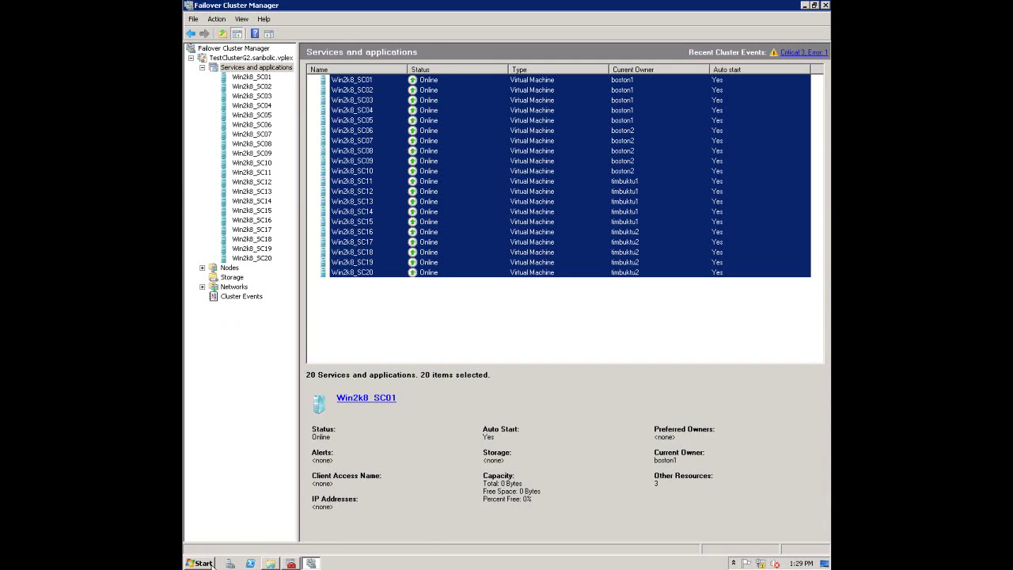
# Check the IDE Controller 0 hard drive in Win2k8_SC01's Hyper-V Manager settings and select the matching Win2k8_SC1.vhd in the VHD folder
pyautogui.click(212, 563)
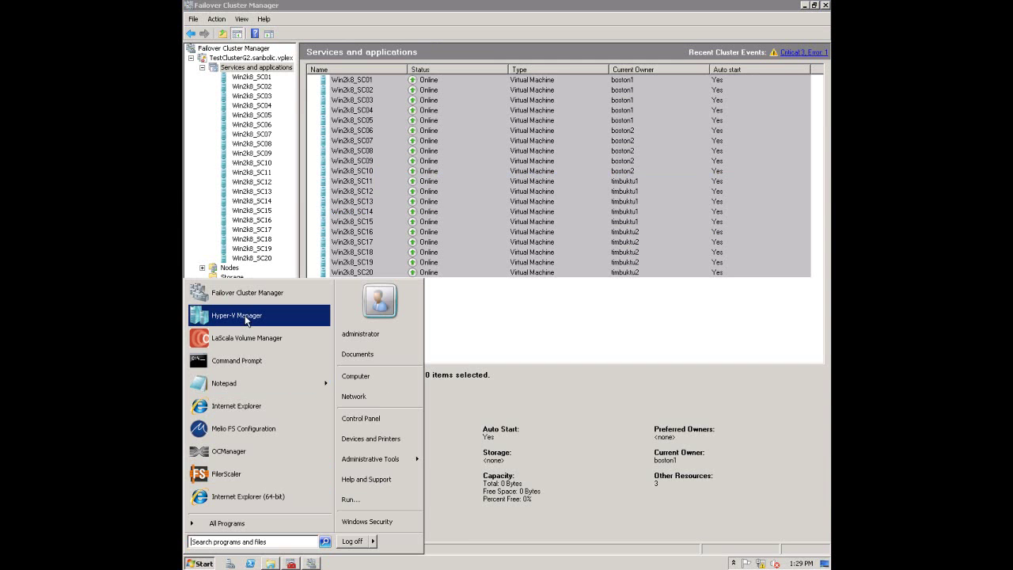
pyautogui.click(246, 319)
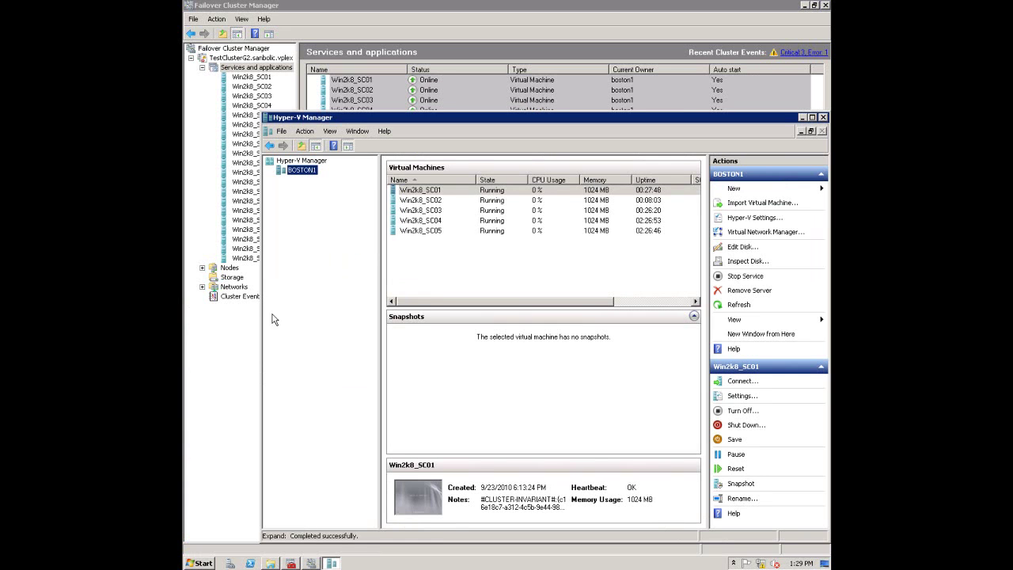
pyautogui.click(412, 192)
pyautogui.rightClick(411, 194)
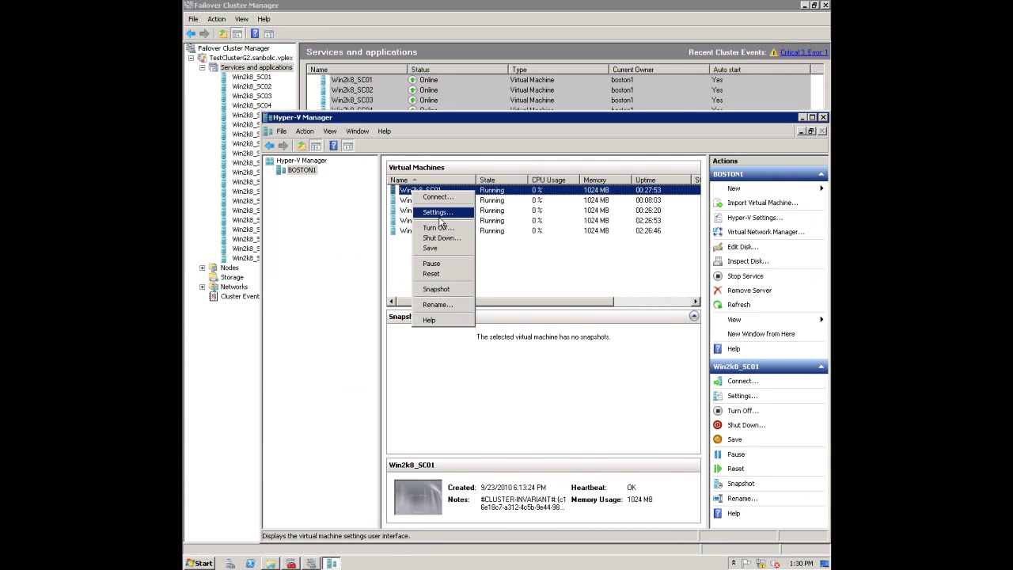
pyautogui.click(438, 217)
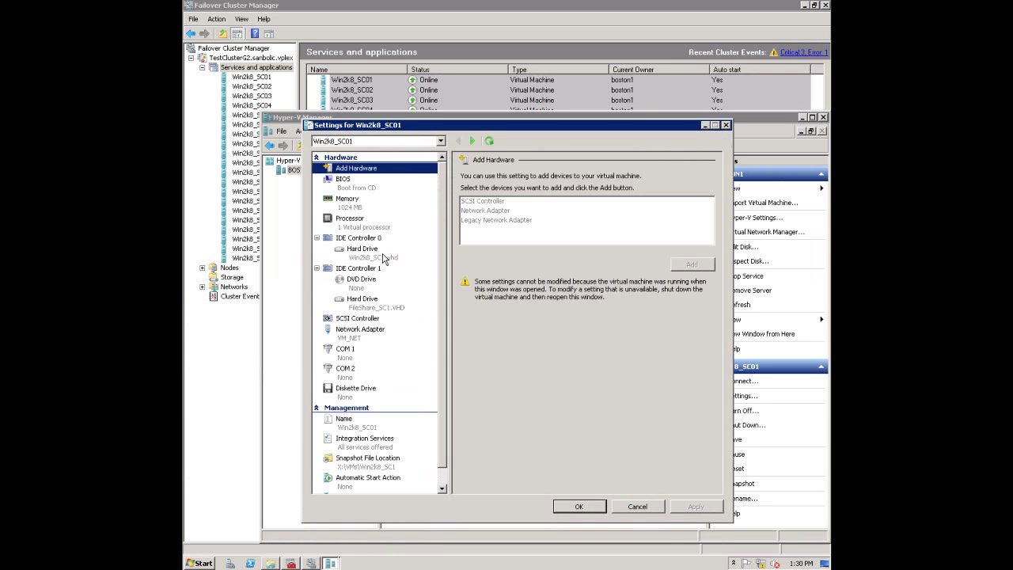
pyautogui.click(372, 259)
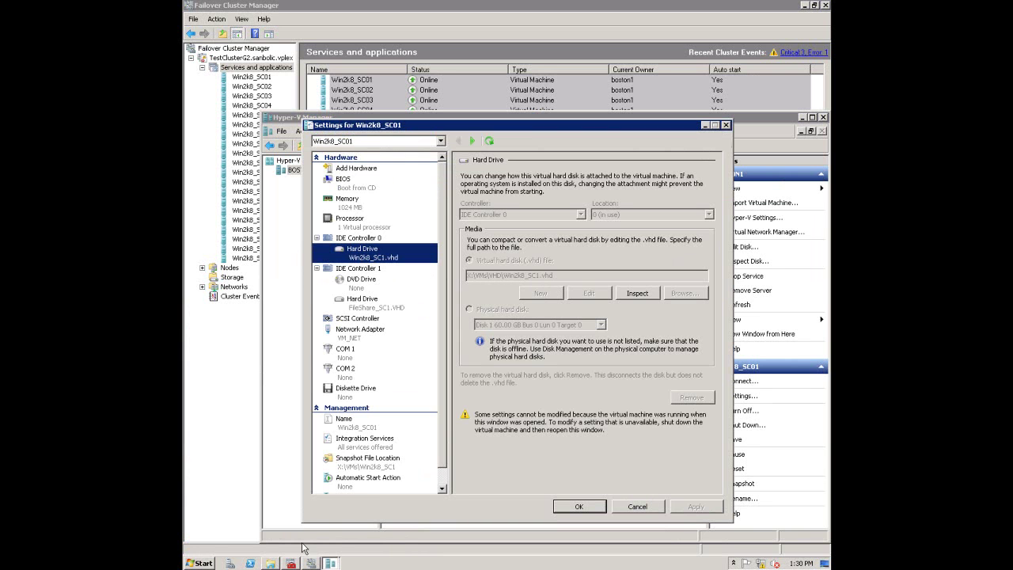
pyautogui.click(271, 564)
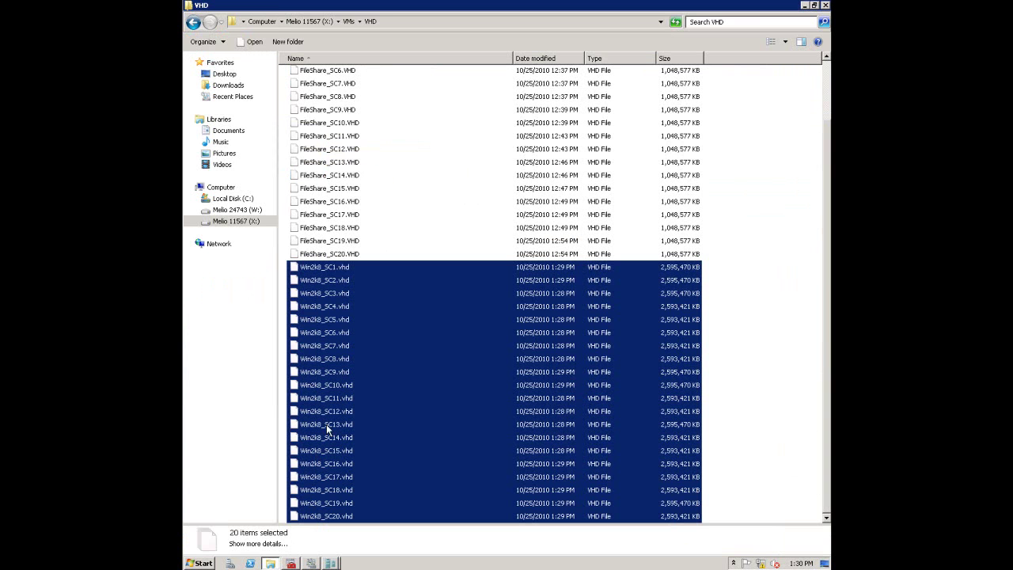
pyautogui.click(341, 270)
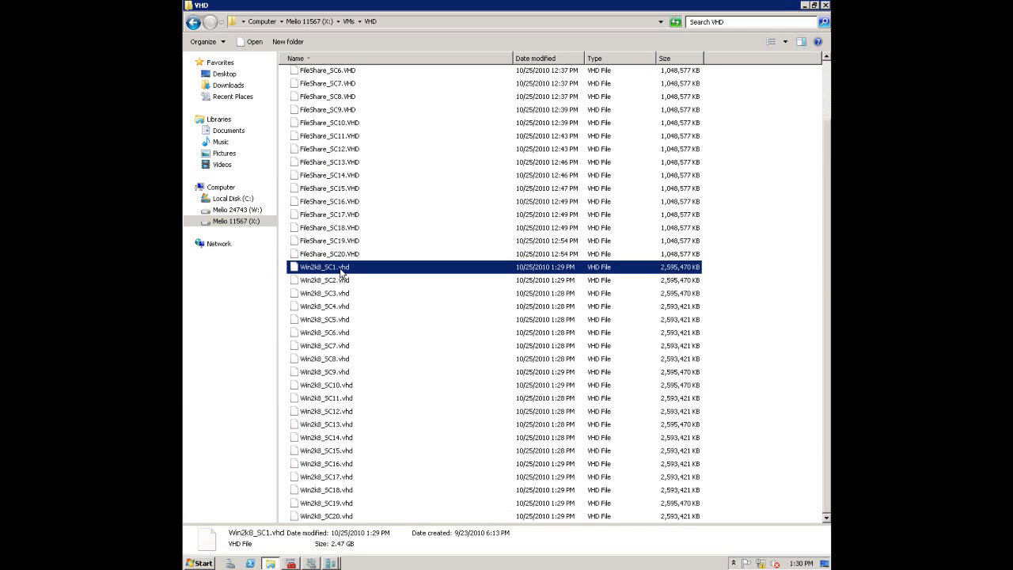
# Check the IDE Controller 1 hard drive in Win2k8_SC01's settings and select the matching FileShare_SC1.VHD in the VHD folder
pyautogui.click(330, 564)
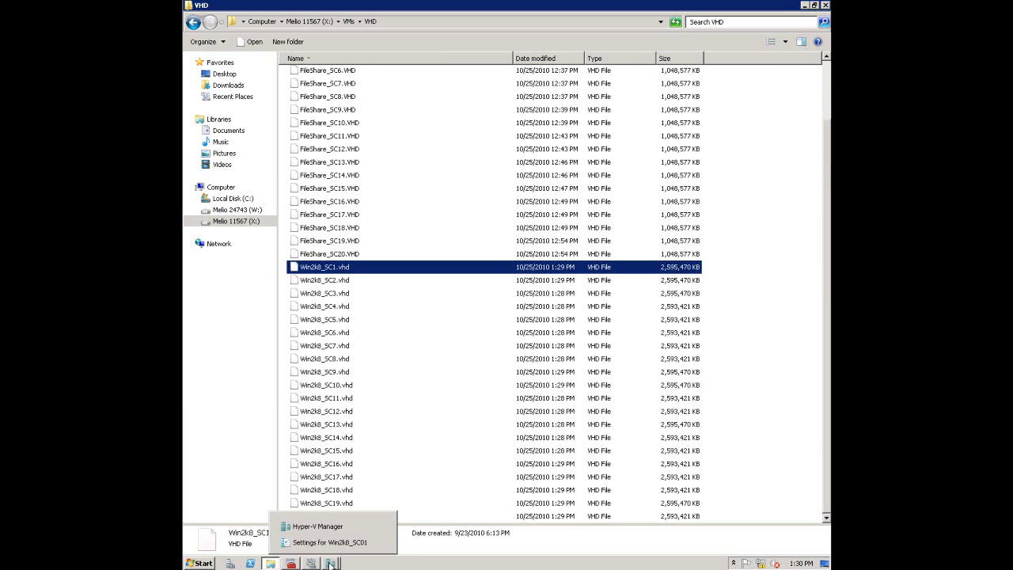
pyautogui.click(332, 545)
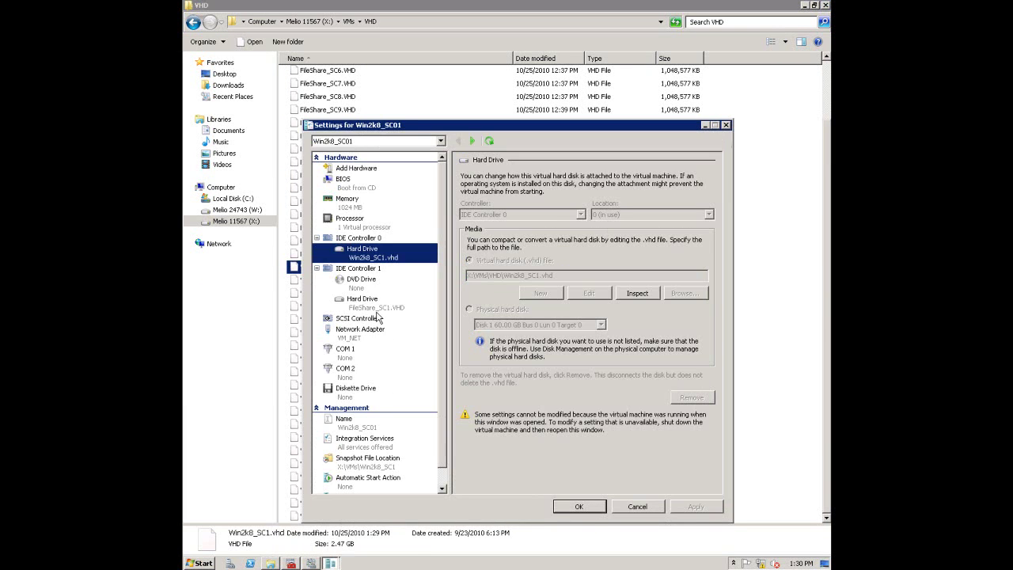
pyautogui.click(376, 310)
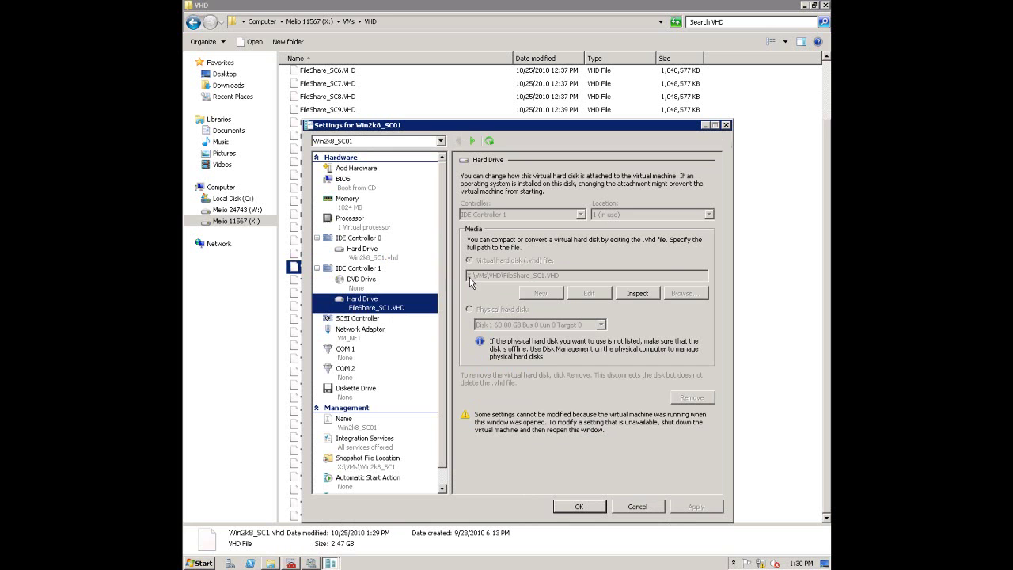
pyautogui.click(270, 563)
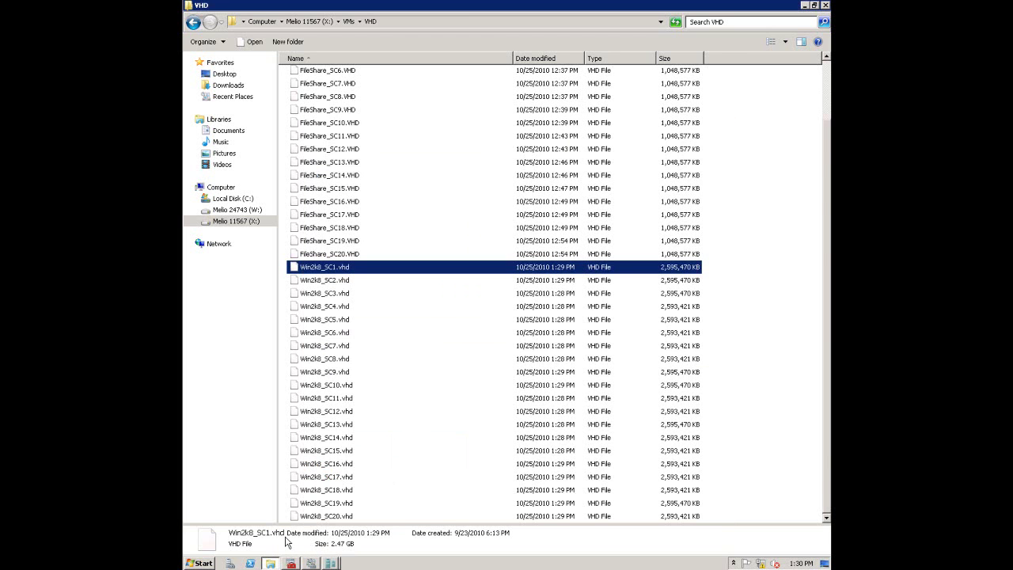
pyautogui.scroll(2, 350, 114)
pyautogui.click(338, 77)
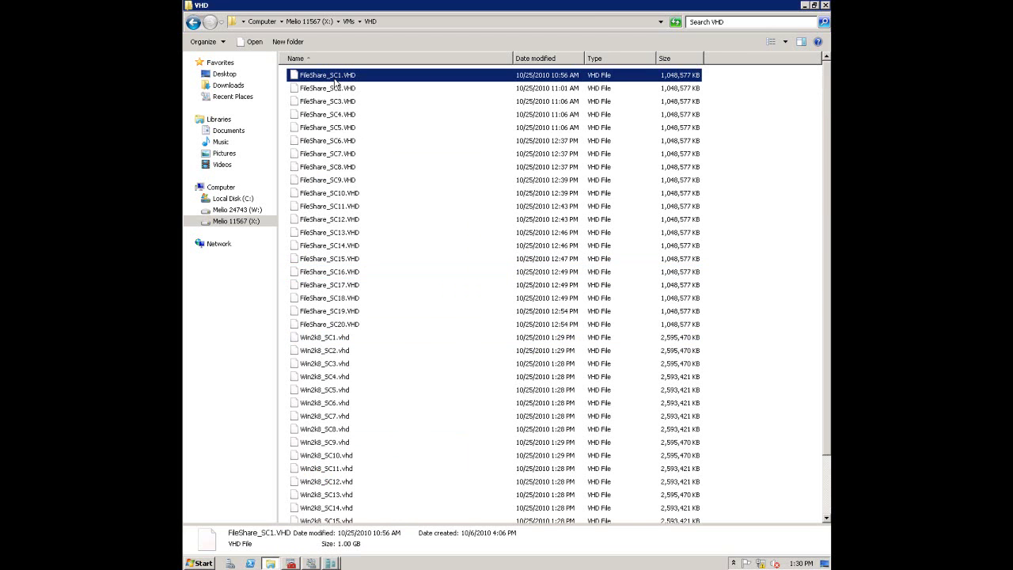
# Show the Win2k8_SC01 service in Failover Cluster Manager and open the properties of its VM1VOL resource
pyautogui.click(312, 563)
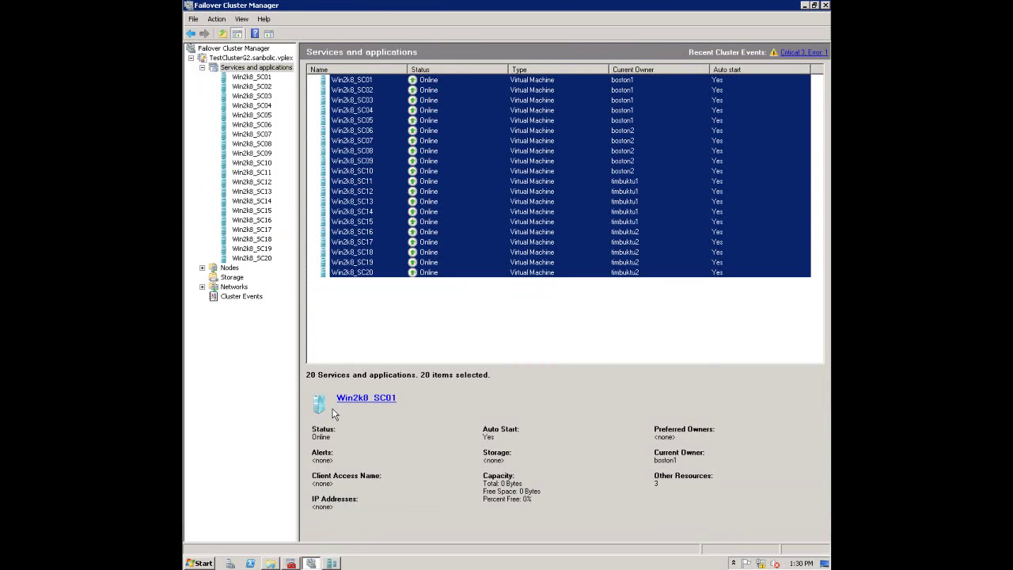
pyautogui.click(259, 78)
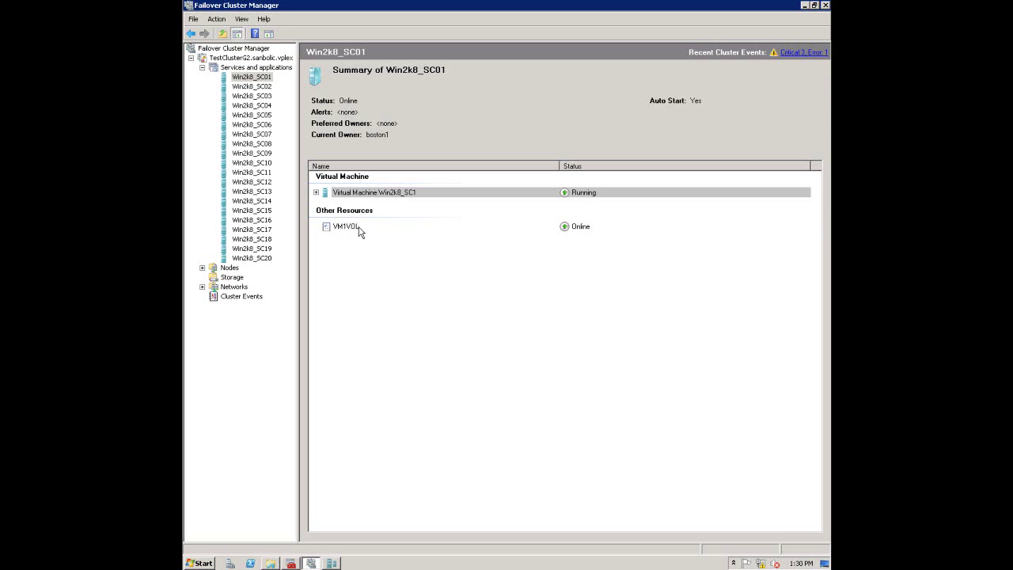
pyautogui.click(360, 229)
pyautogui.rightClick(362, 230)
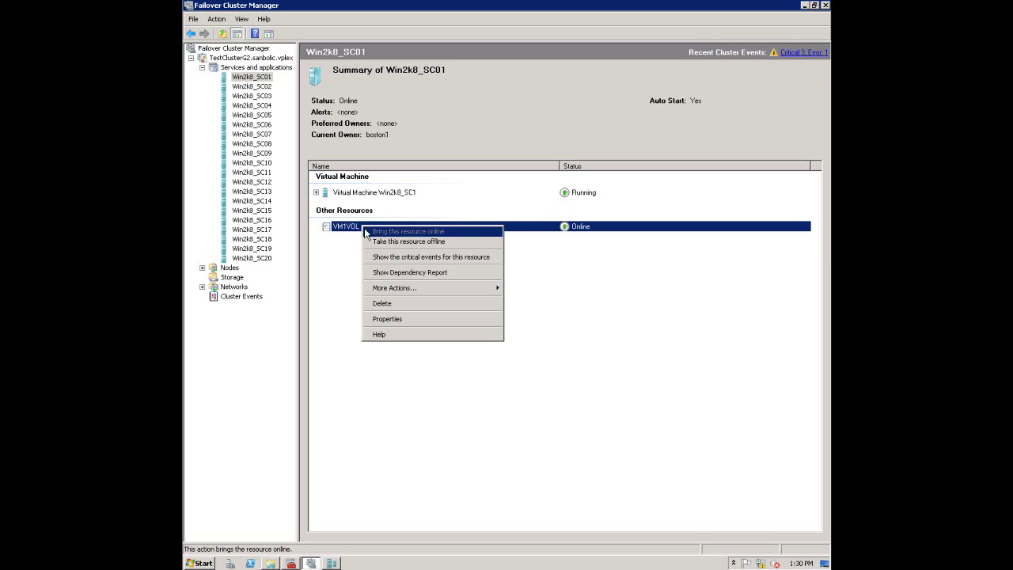
pyautogui.click(391, 322)
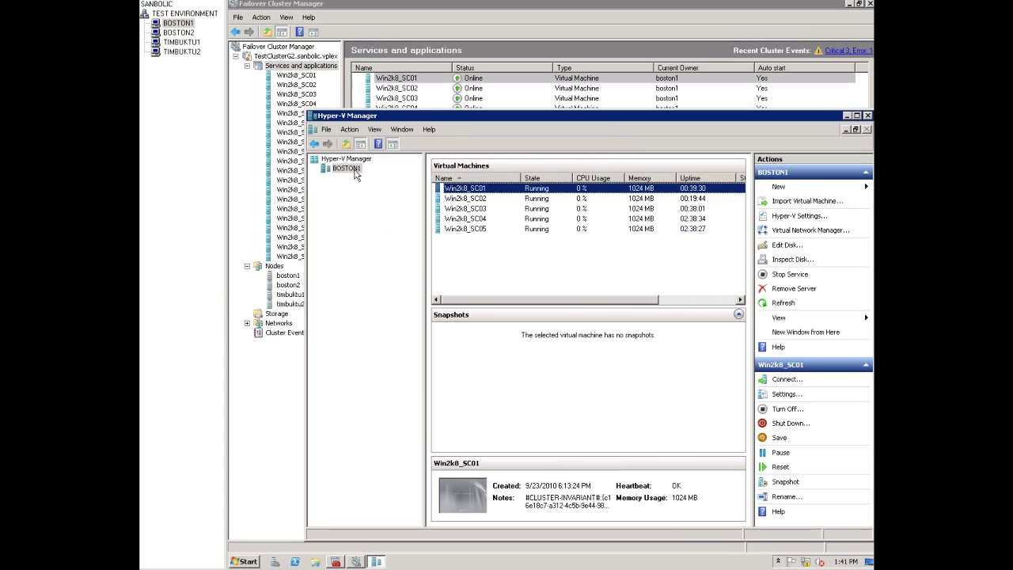
# Check BOSTON1's virtual machines in Hyper-V Manager and select Win2k8_SC01
pyautogui.click(349, 169)
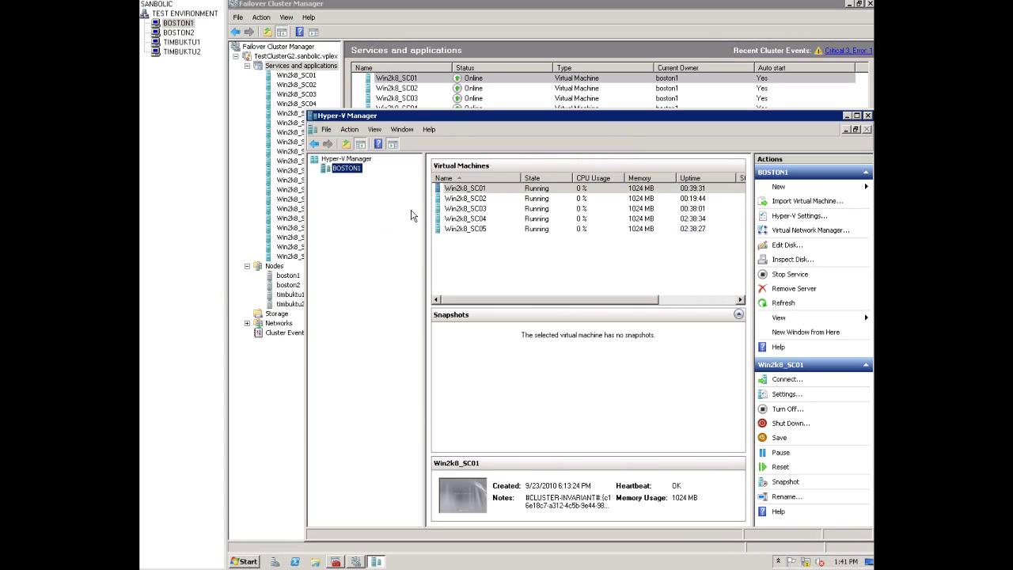
pyautogui.click(467, 190)
pyautogui.click(467, 190)
# Live migrate Win2k8_SC01 from boston1 to node timbuktu1 in Failover Cluster Manager
pyautogui.click(664, 80)
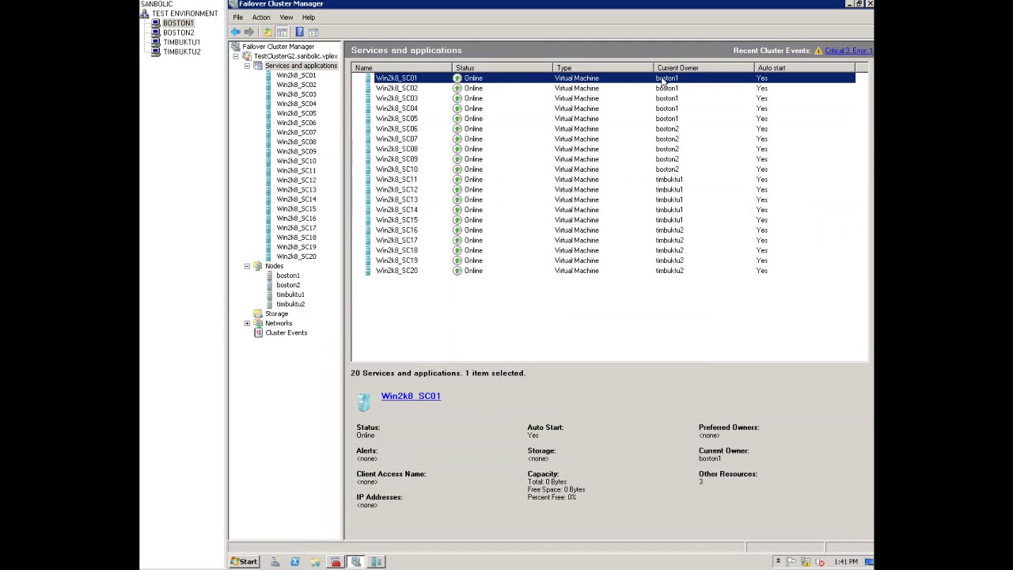
pyautogui.rightClick(664, 80)
pyautogui.moveTo(689, 141)
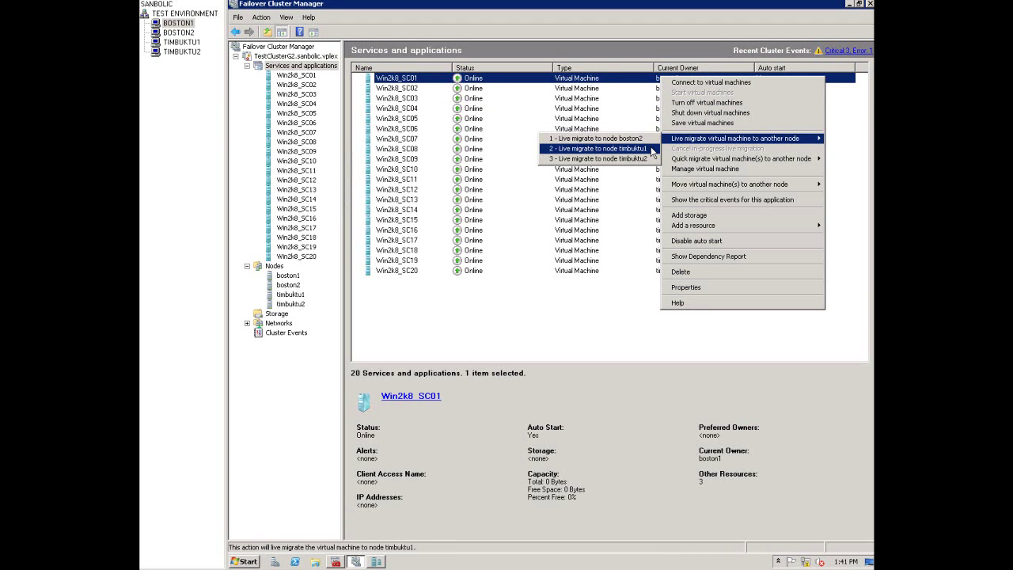
pyautogui.click(653, 148)
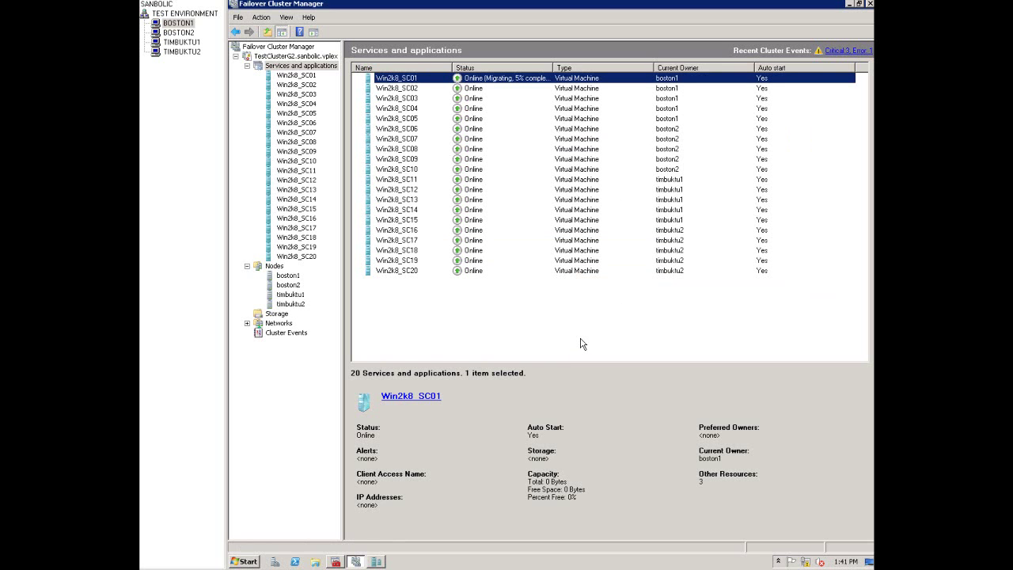
# Check the Hyper-V Manager virtual machine lists on BOSTON1 and TIMBUKTU1 for Win2k8_SC01
pyautogui.click(377, 561)
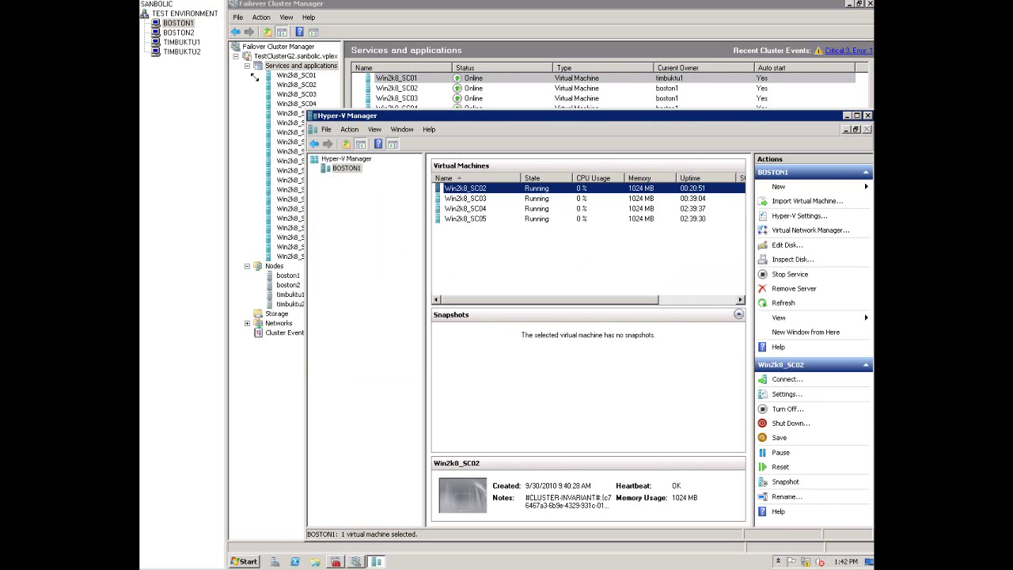
pyautogui.click(186, 43)
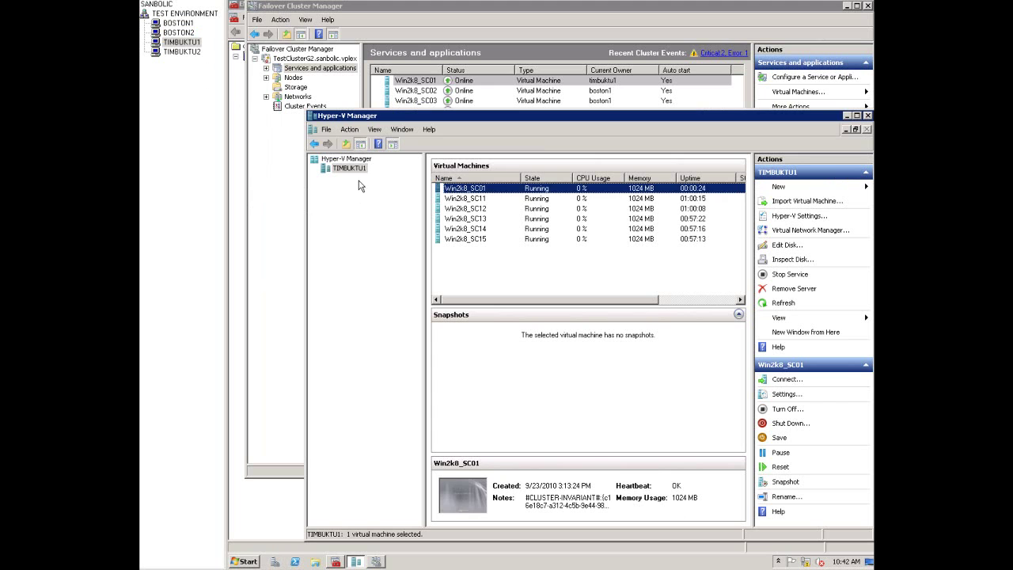
pyautogui.click(507, 275)
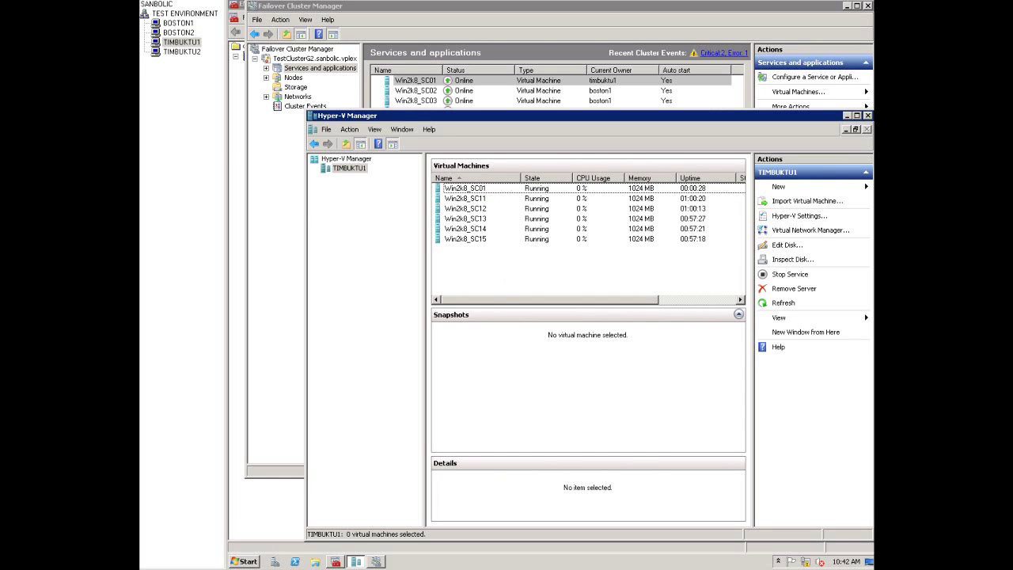
# Live migrate Win2k8_SC01 back to node boston1 from TIMBUKTU1's Failover Cluster Manager and select it in BOSTON1's Hyper-V Manager
pyautogui.click(396, 28)
pyautogui.click(428, 82)
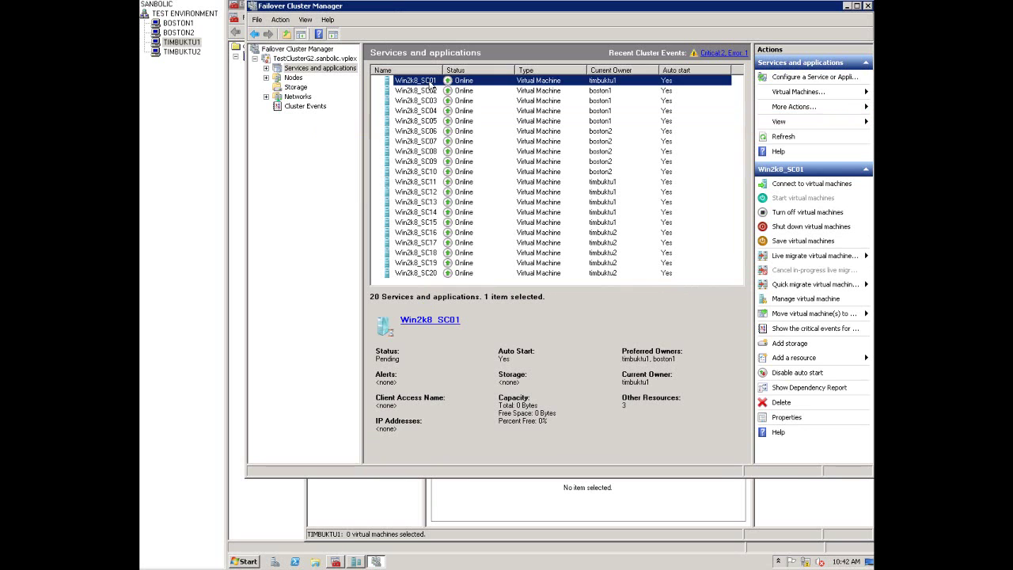
pyautogui.rightClick(594, 85)
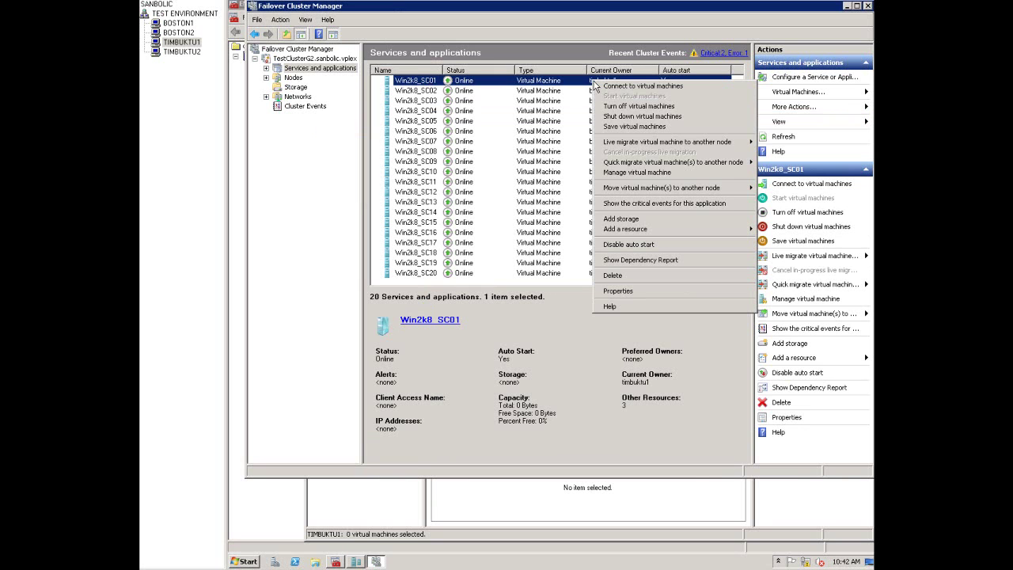
pyautogui.moveTo(627, 146)
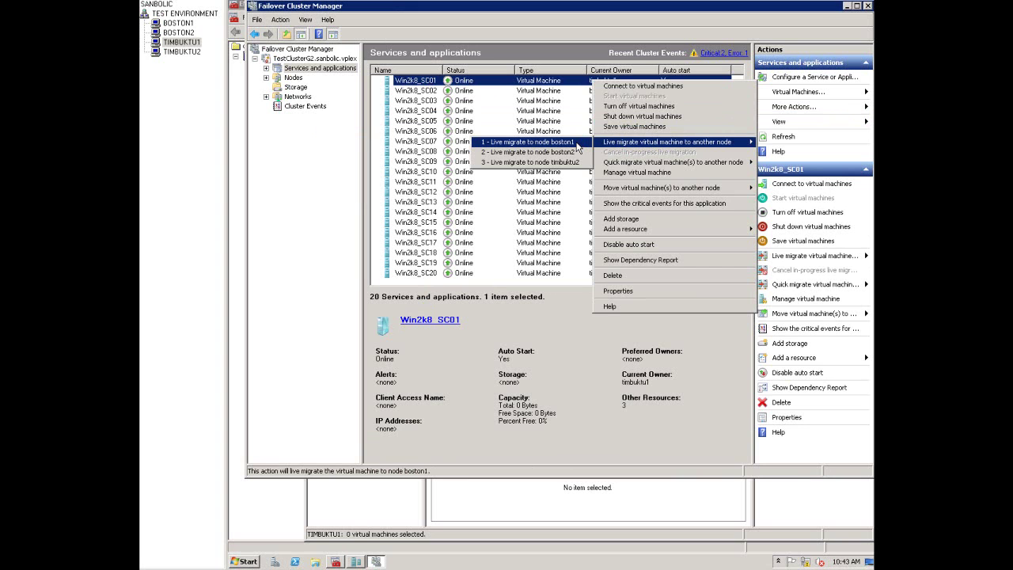
pyautogui.click(529, 142)
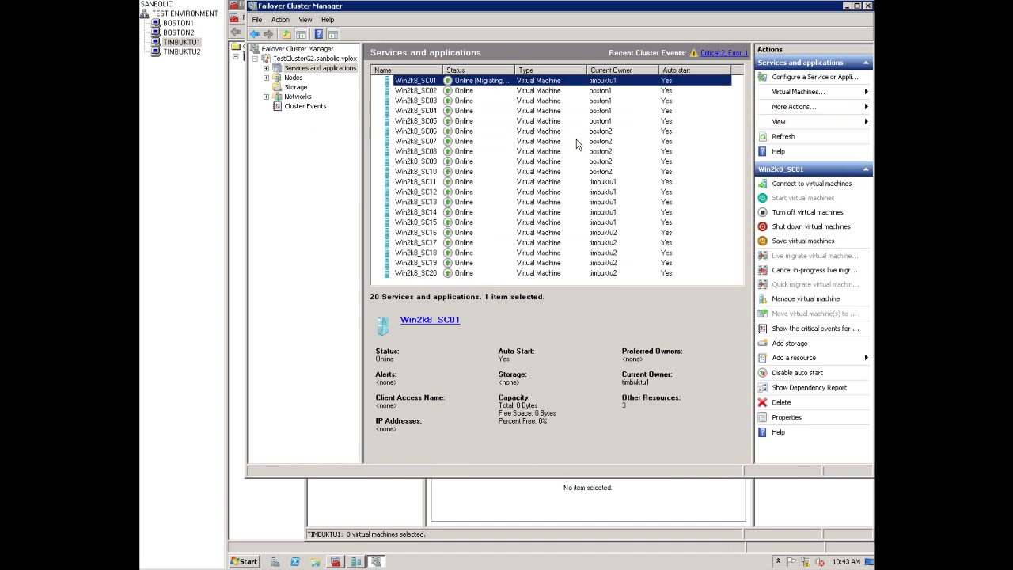
pyautogui.click(187, 24)
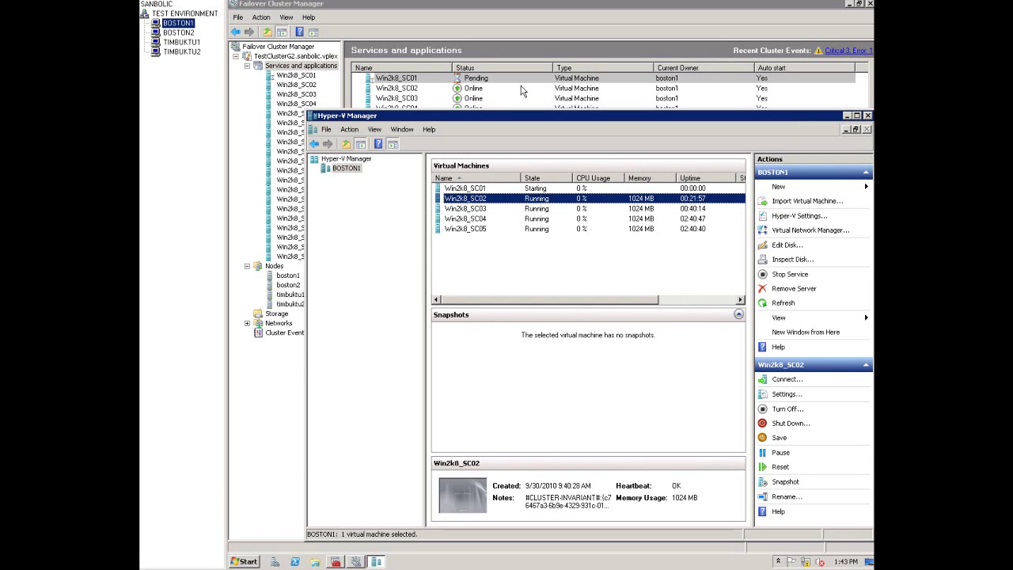
pyautogui.click(517, 190)
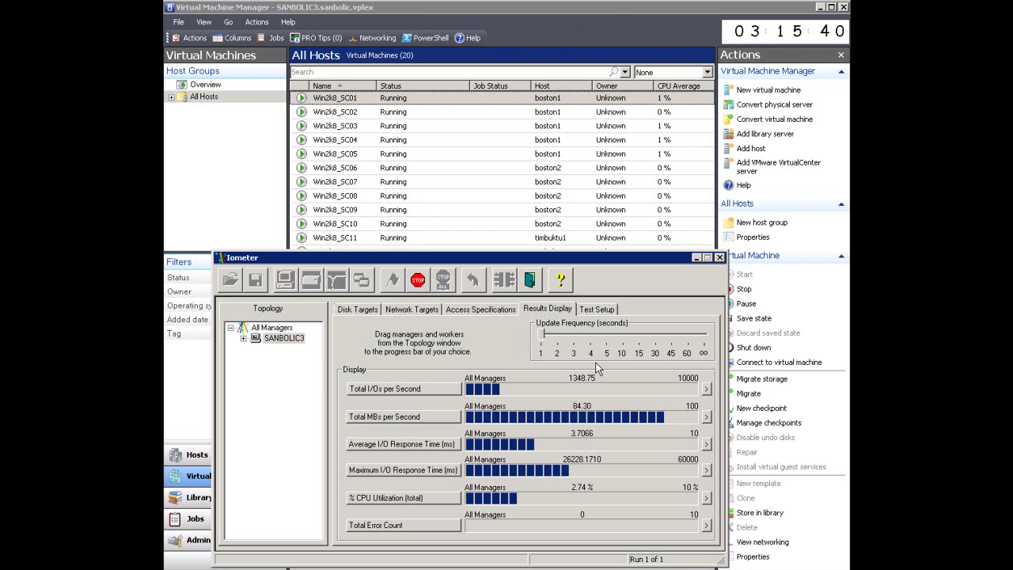
# Migrate Win2k8_SC01 to the host timbuktu1.sanbolic.vplex in Virtual Machine Manager
pyautogui.click(407, 99)
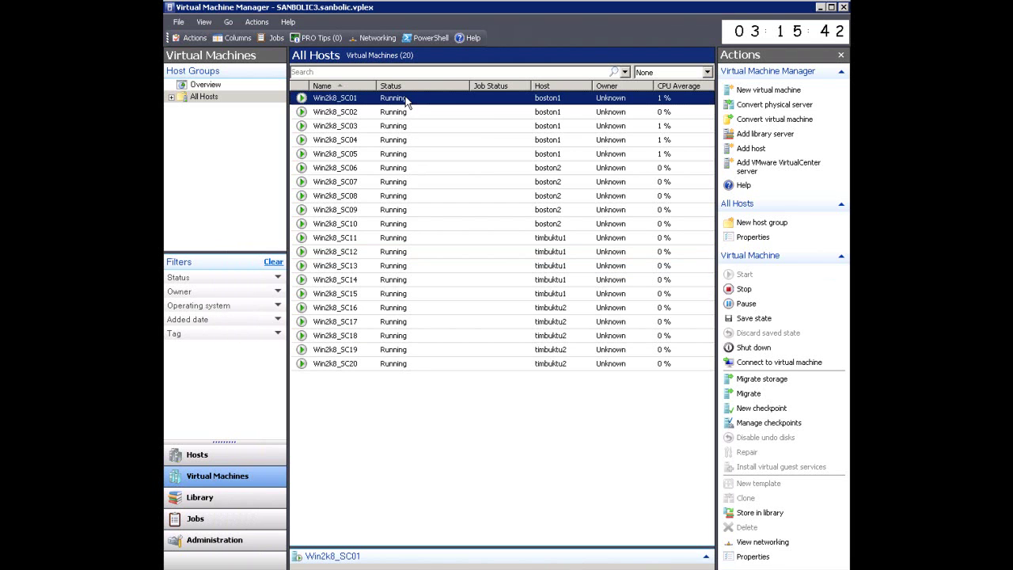
pyautogui.rightClick(405, 99)
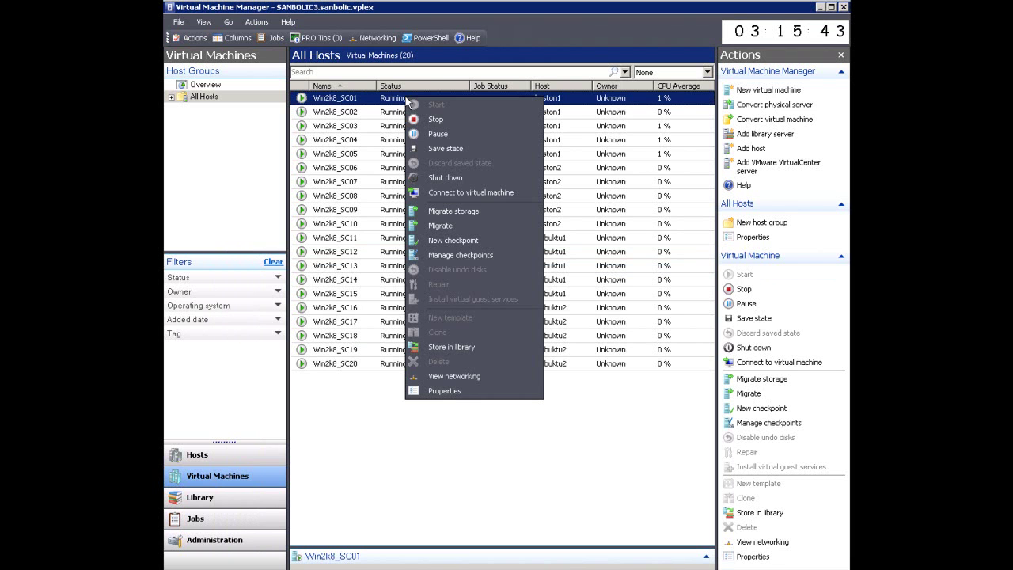
pyautogui.click(490, 229)
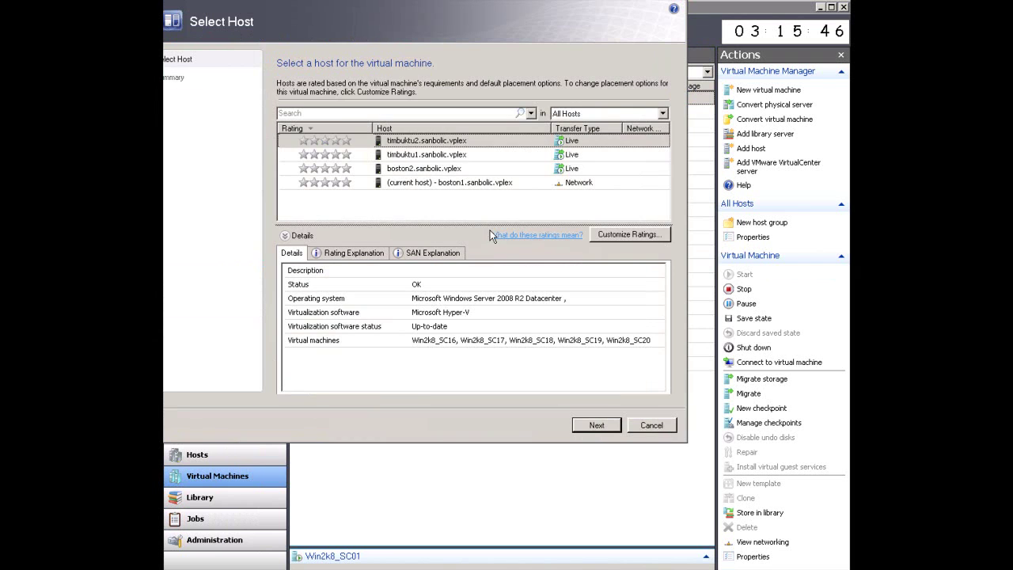
pyautogui.click(439, 156)
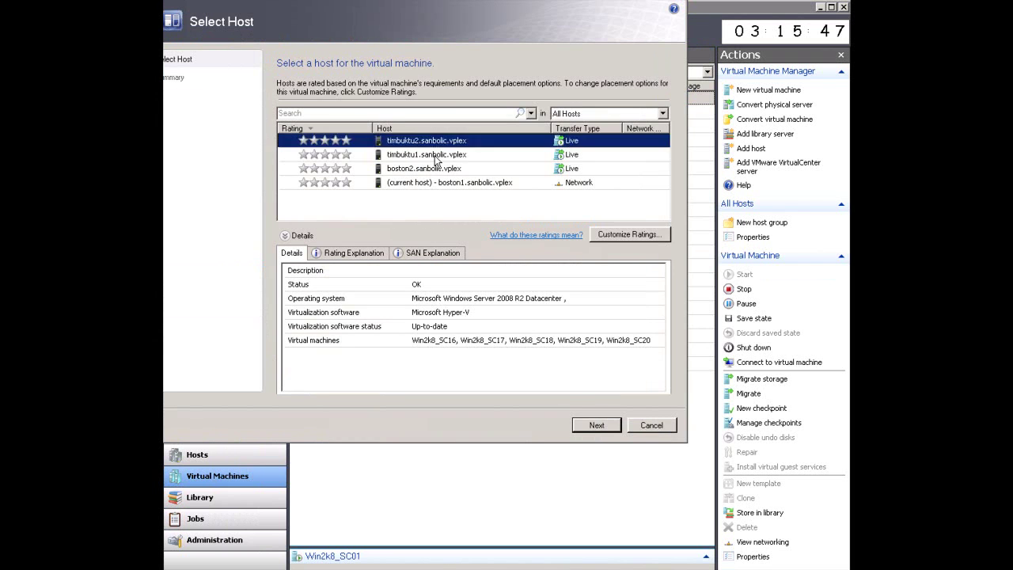
pyautogui.click(598, 425)
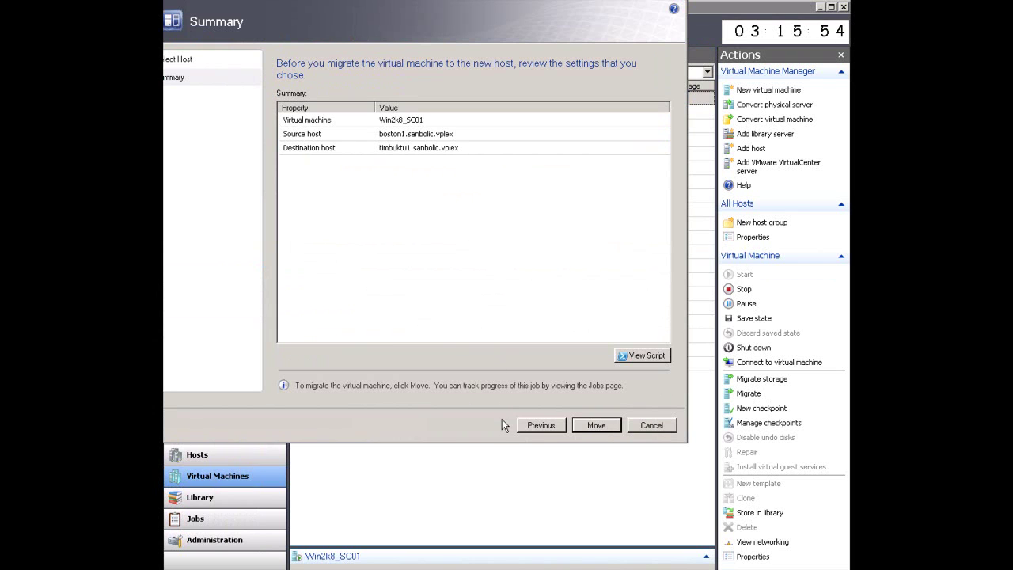
pyautogui.click(609, 425)
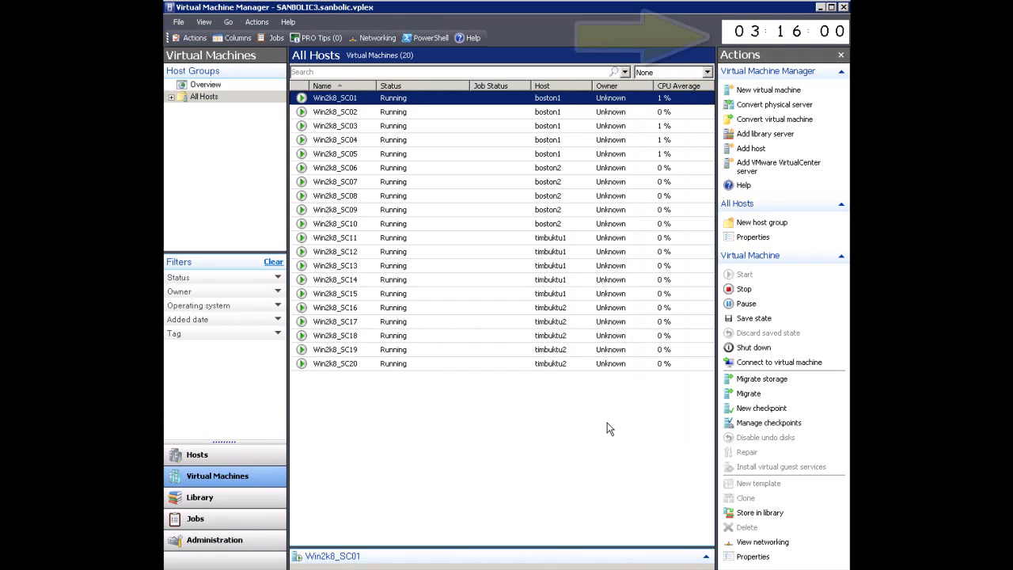